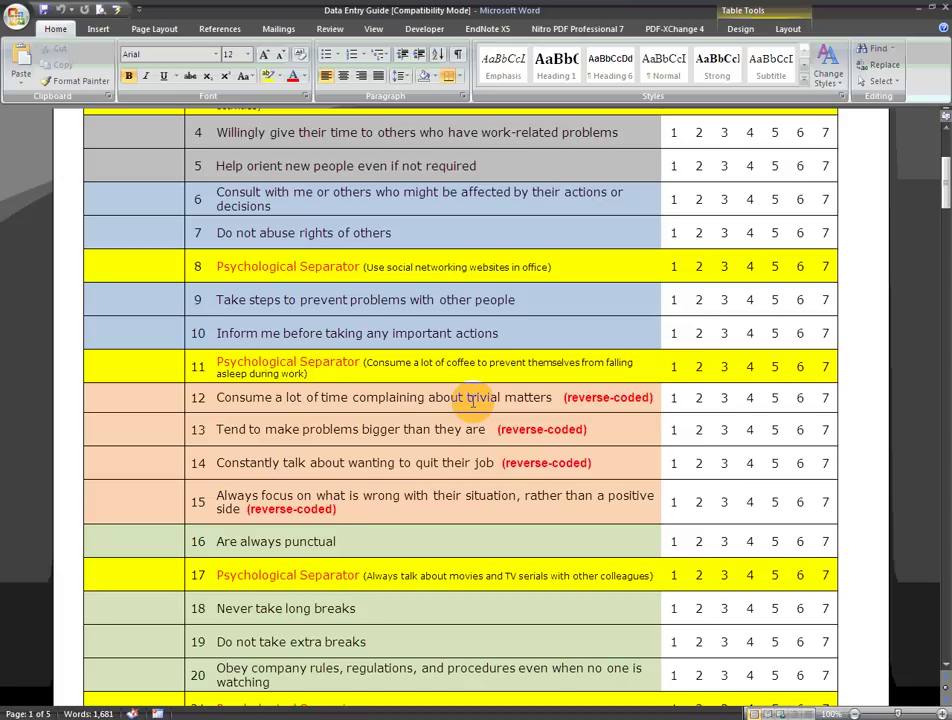
# Step: Switch to the SPSS data editor, select columns OCB12–OCB15, and open the Transform menu
pyautogui.tripleClick(659, 404)
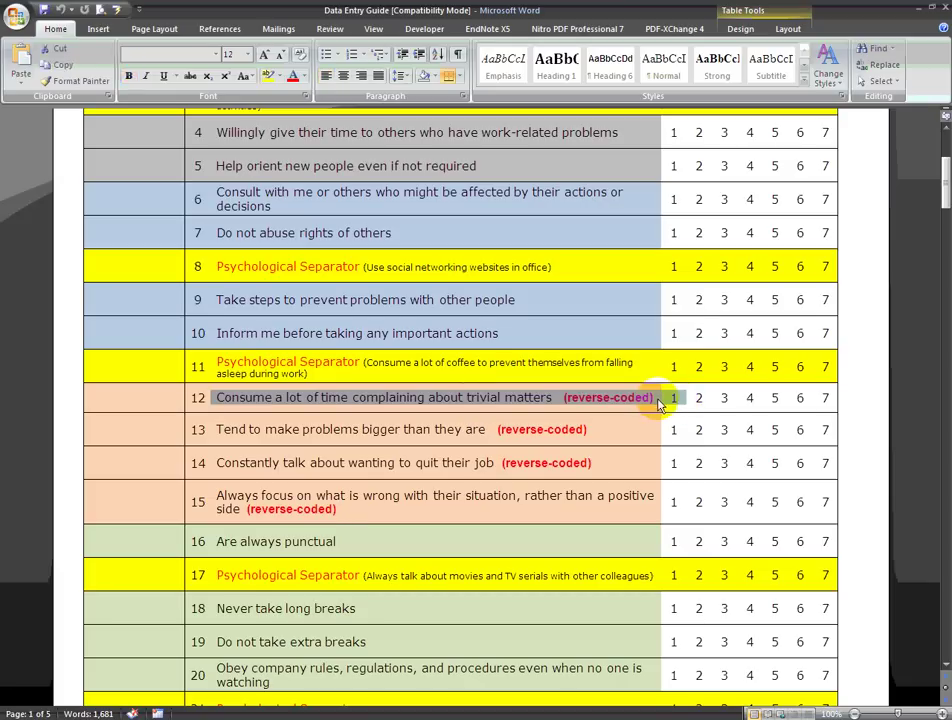
pyautogui.click(680, 398)
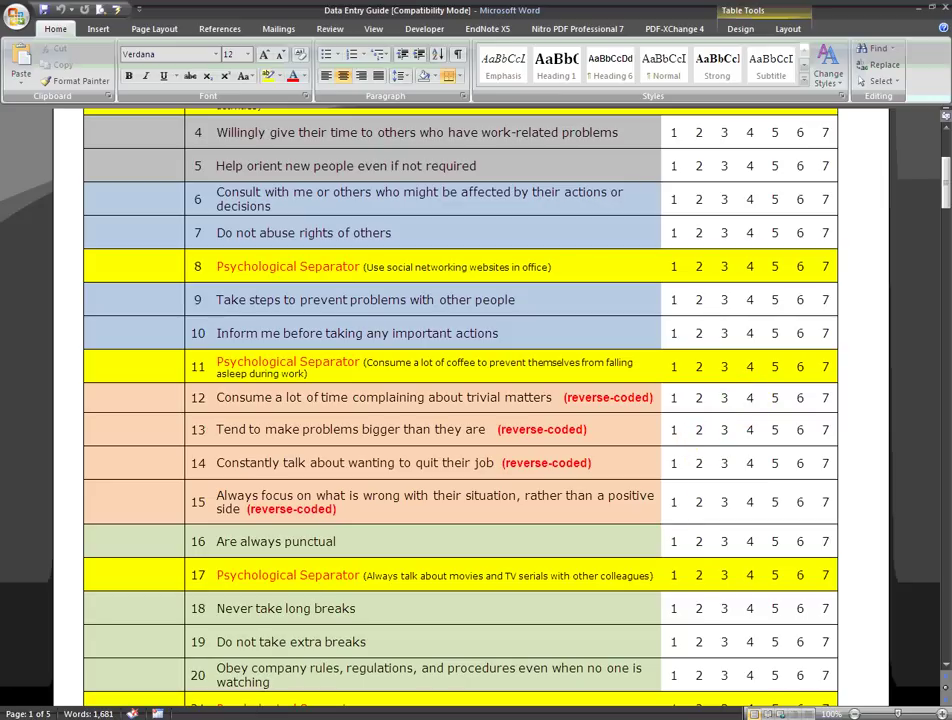
pyautogui.hotkey('alt', 'Tab')
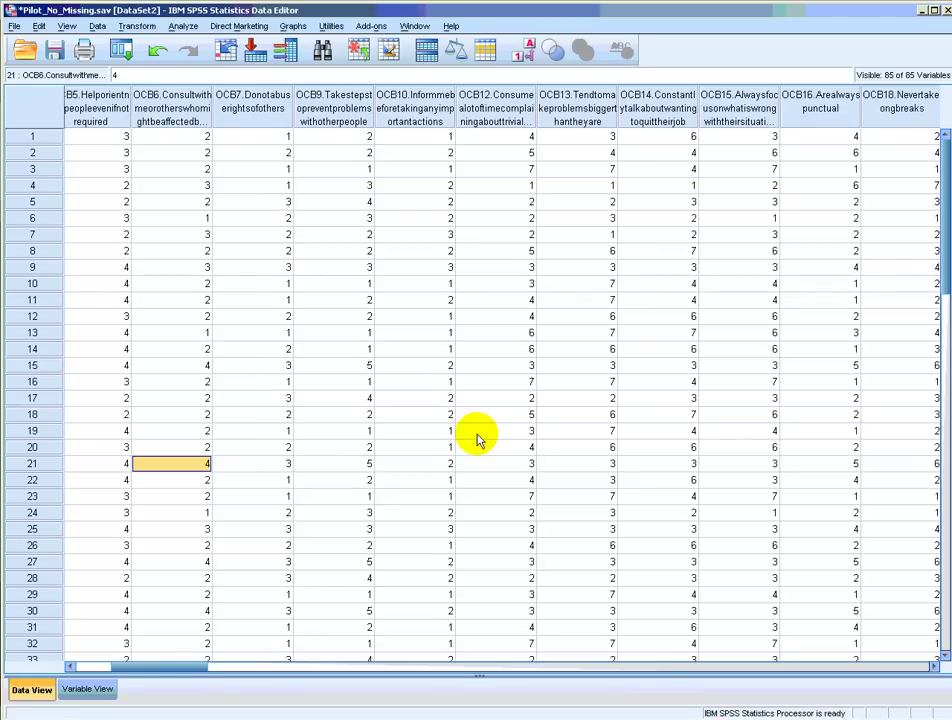
pyautogui.click(493, 120)
pyautogui.click(576, 116)
pyautogui.click(656, 116)
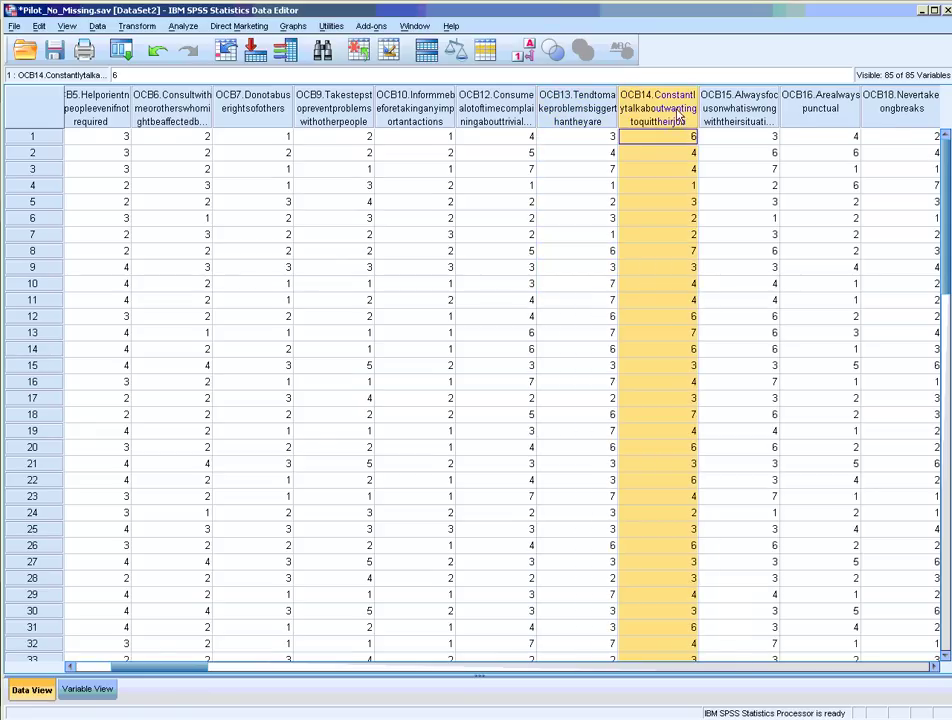
pyautogui.click(726, 116)
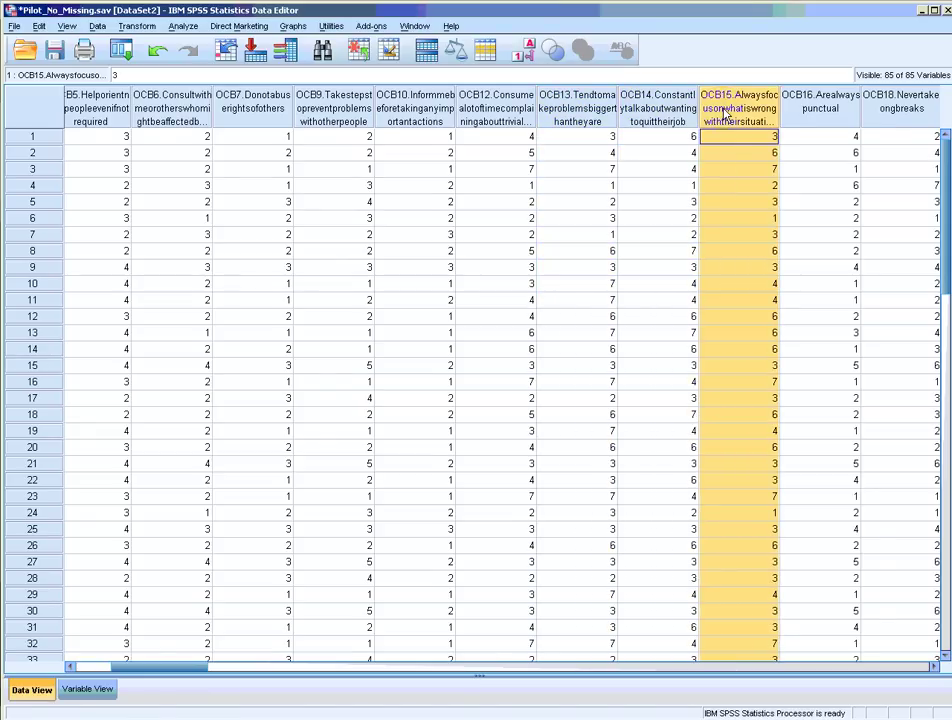
pyautogui.click(137, 27)
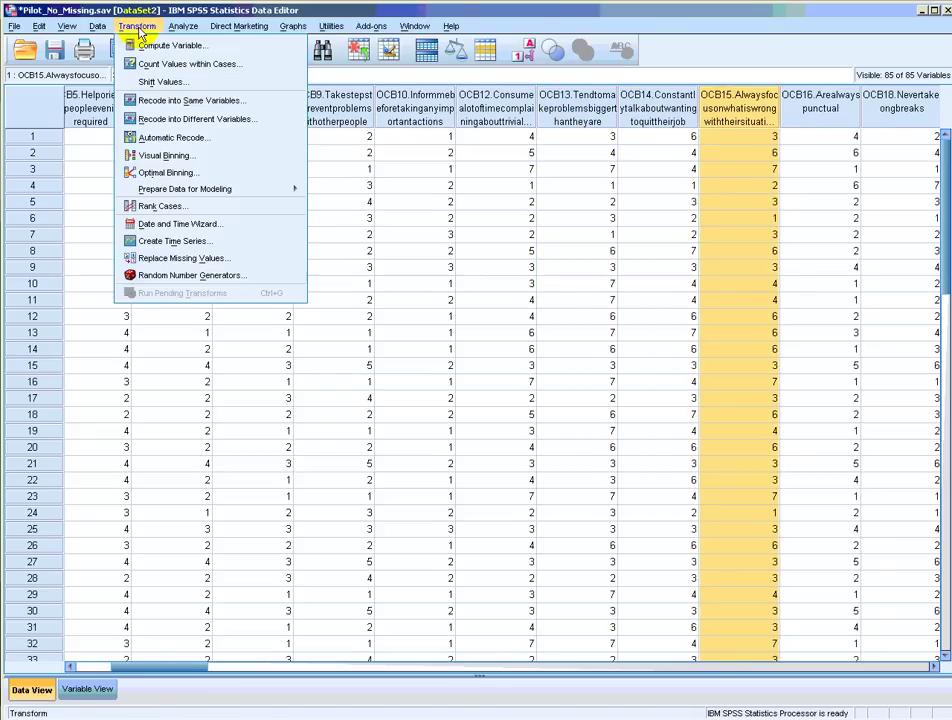
# Step: Open Recode into Different Variables, reset it, and move Q12–Q15 into the input variables list
pyautogui.click(166, 120)
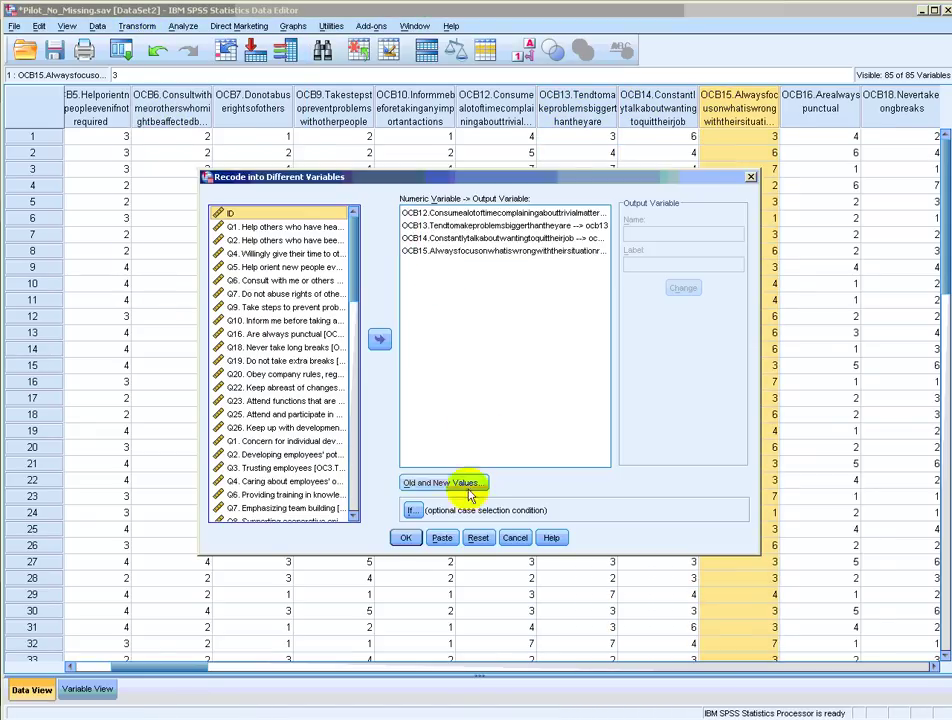
pyautogui.click(468, 539)
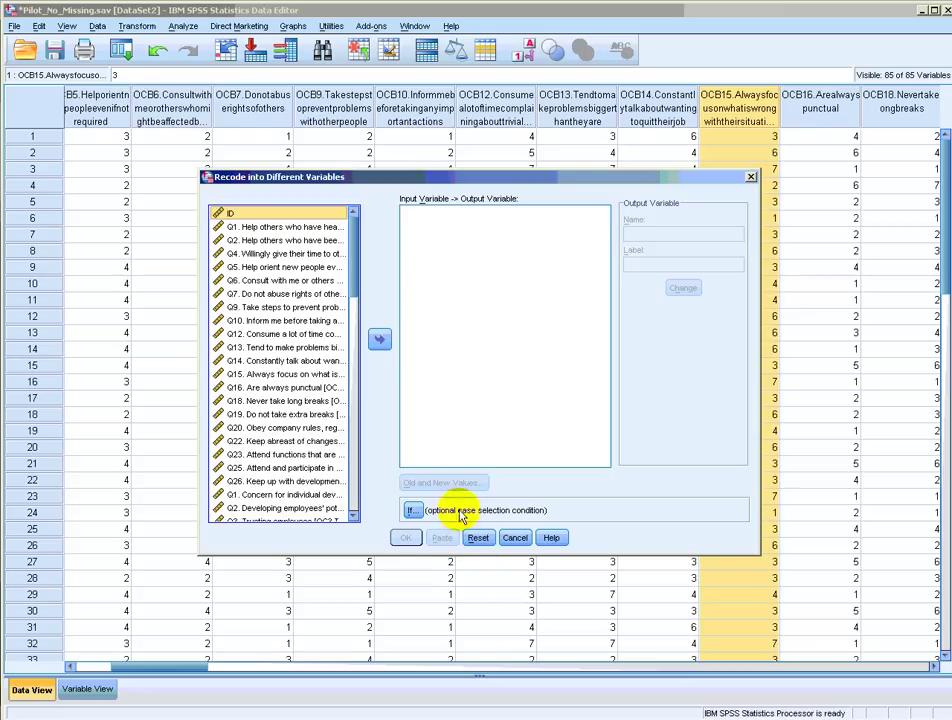
pyautogui.click(257, 336)
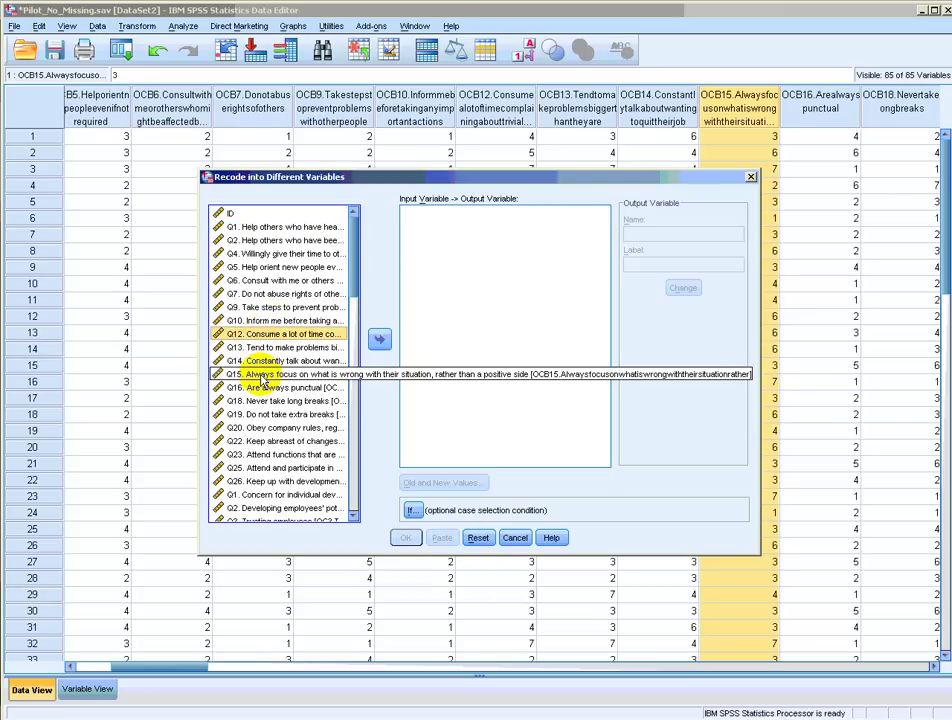
pyautogui.keyDown('shift'); pyautogui.click(262, 379); pyautogui.keyUp('shift')
pyautogui.click(380, 340)
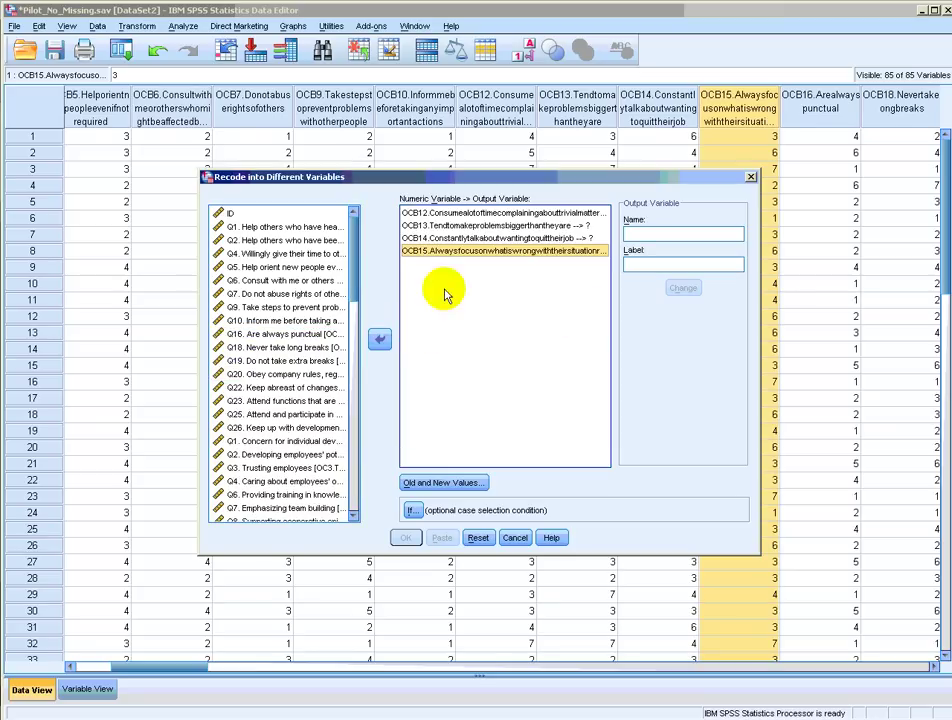
pyautogui.click(537, 213)
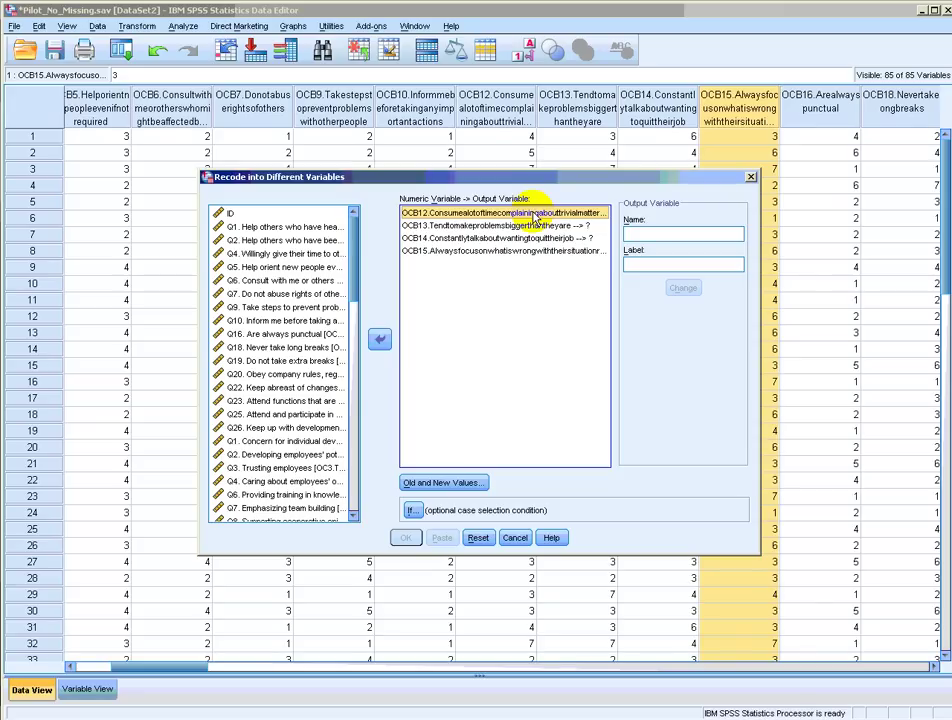
# Step: Give OCB12 the output name and label ocb12, and OCB13 the output name and label ocb13
pyautogui.click(655, 234)
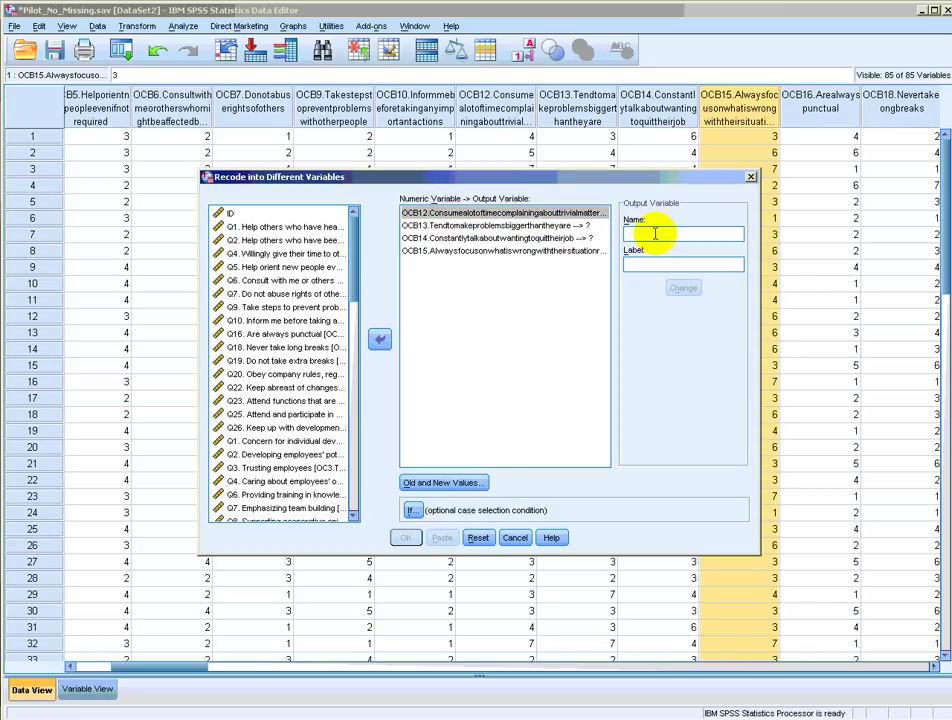
pyautogui.write('ocb12')
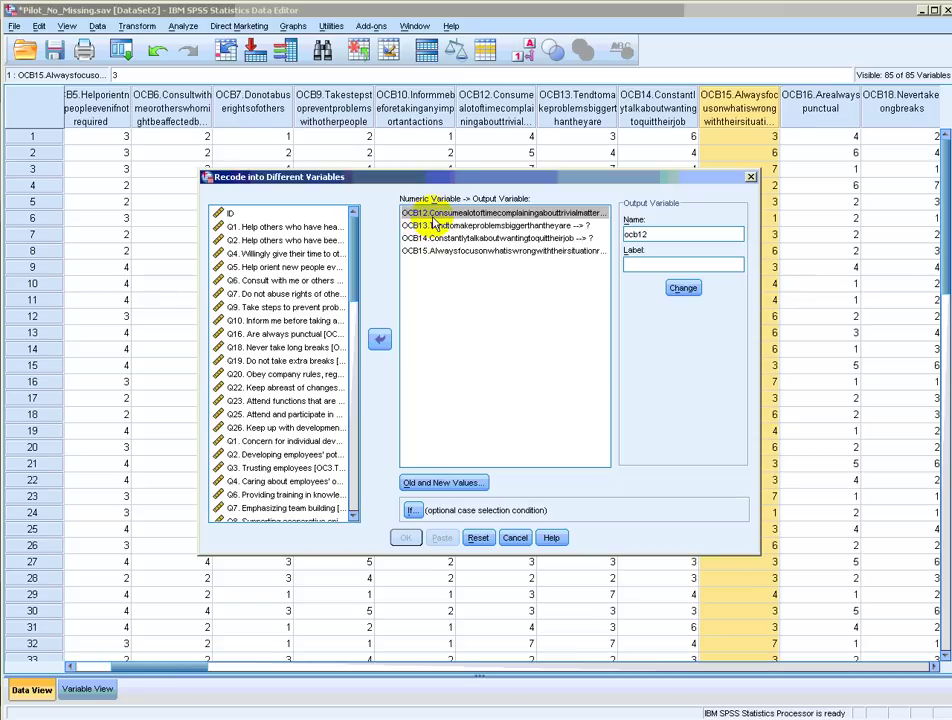
pyautogui.doubleClick(668, 236)
pyautogui.hotkey('ctrl', 'c')
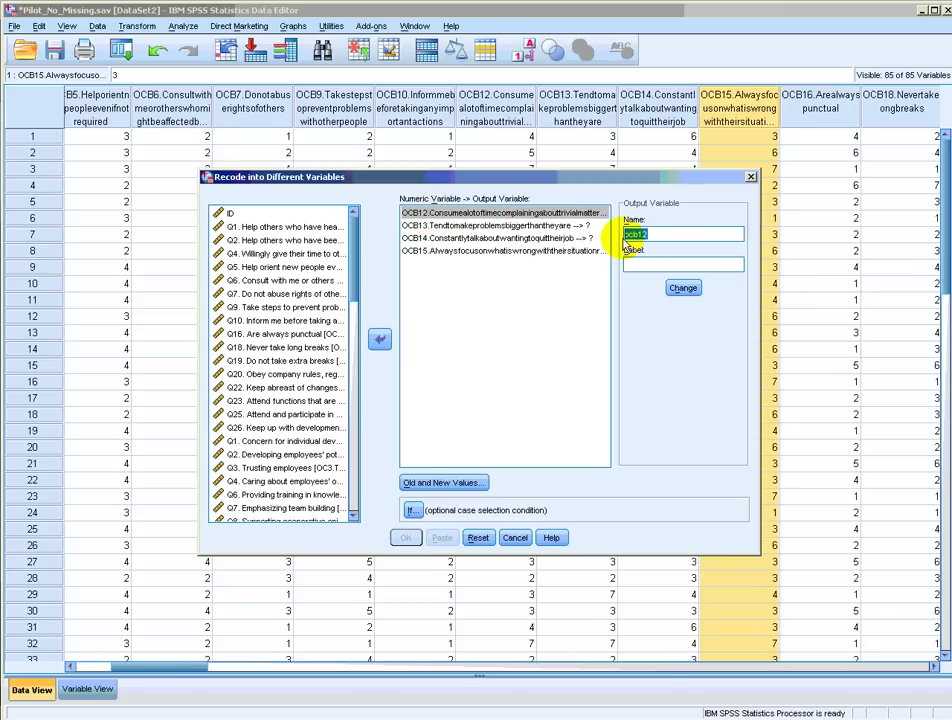
pyautogui.click(698, 266)
pyautogui.hotkey('ctrl', 'v')
pyautogui.click(684, 289)
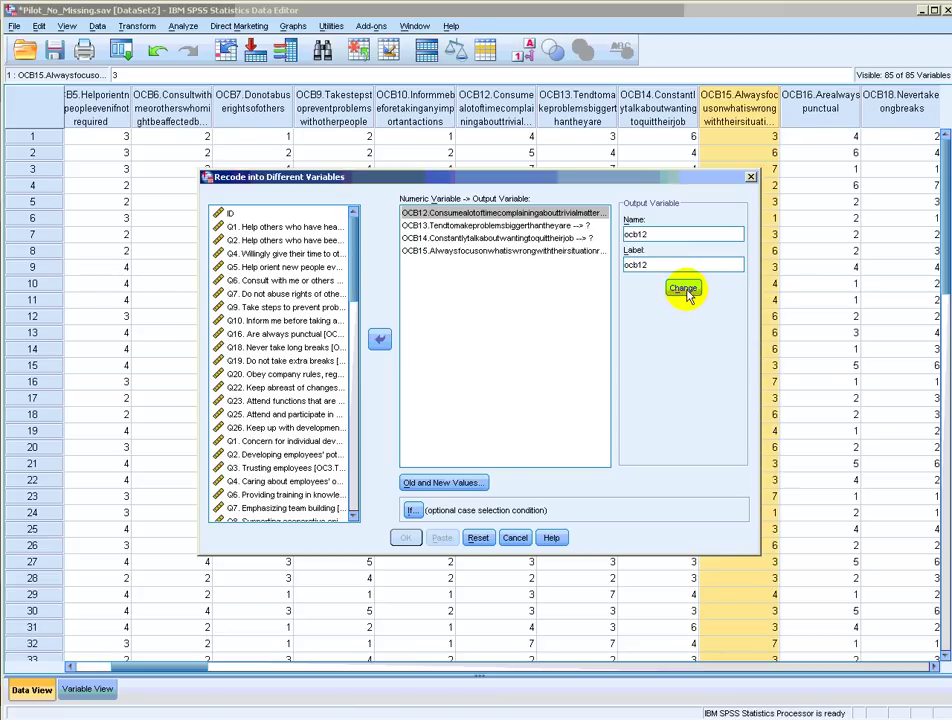
pyautogui.click(510, 225)
pyautogui.click(636, 232)
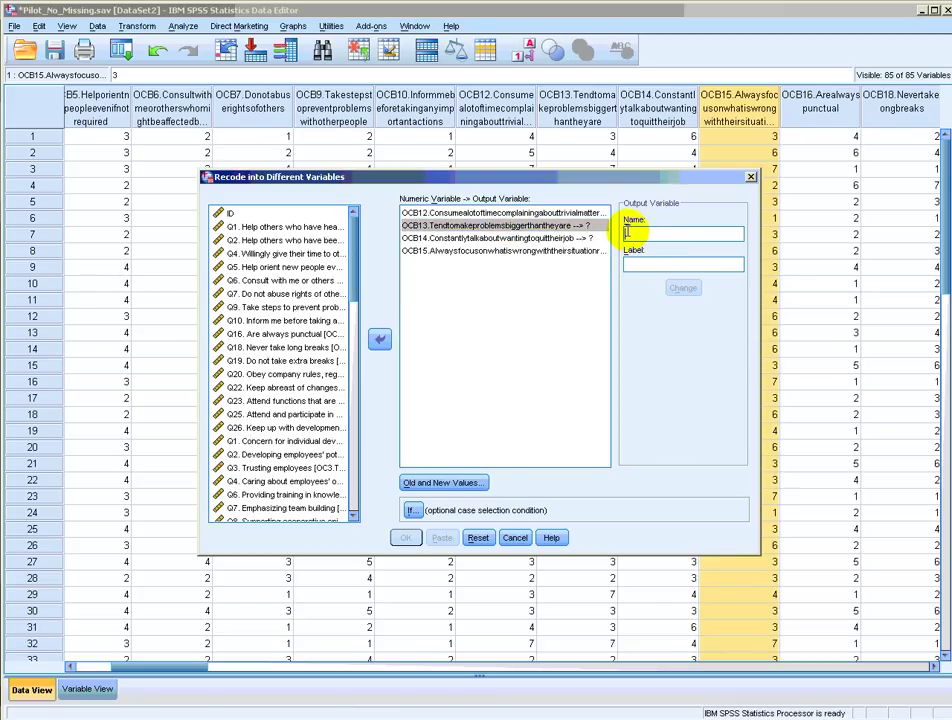
pyautogui.write('ocb13')
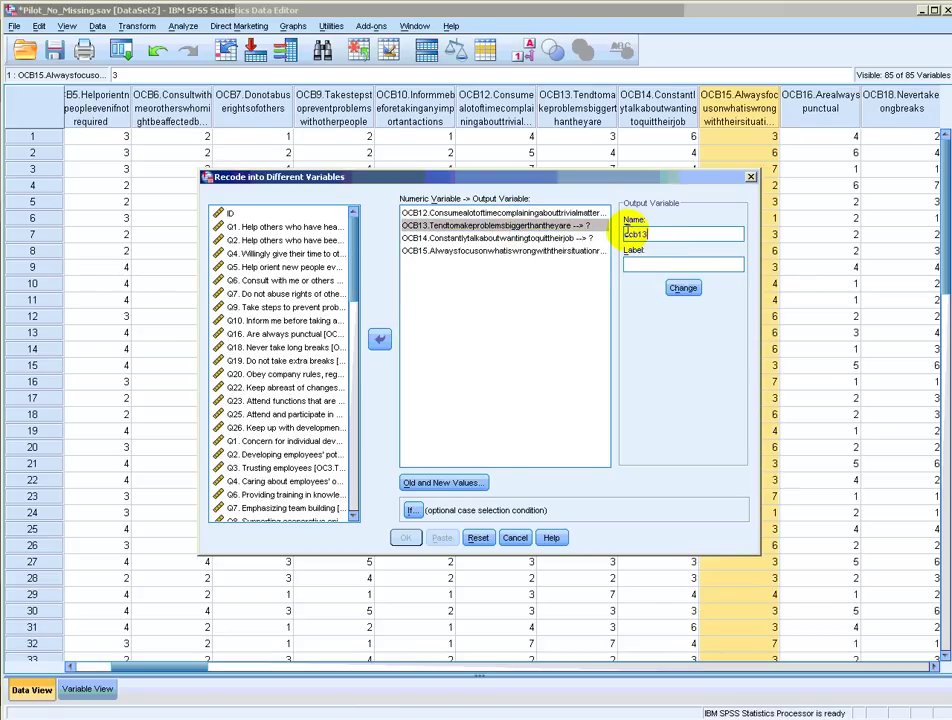
pyautogui.press('Tab')
pyautogui.write('ocb13')
pyautogui.click(684, 287)
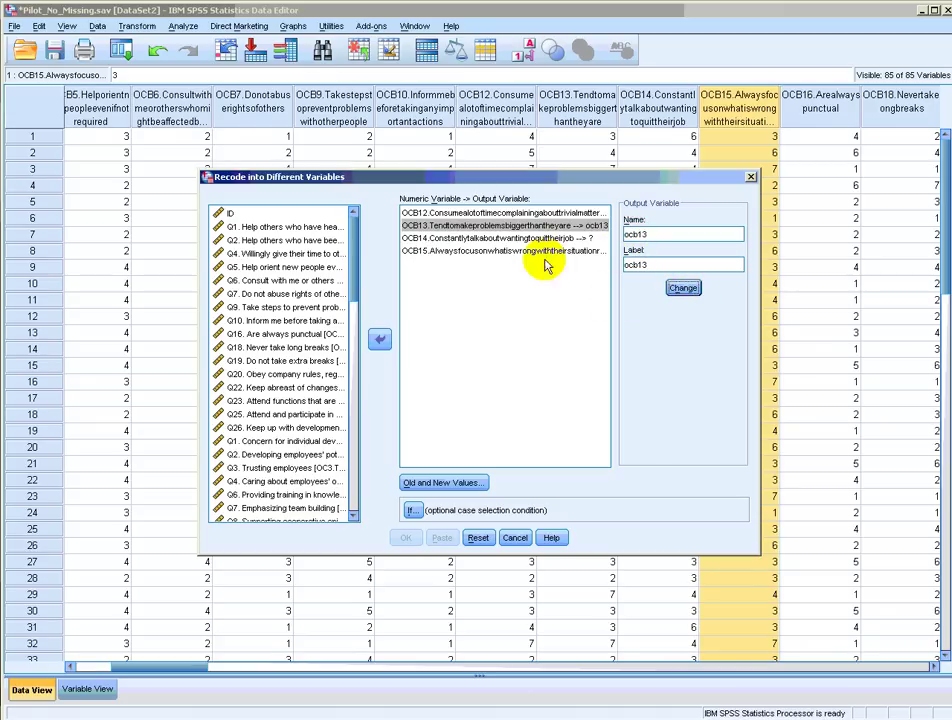
# Step: Give OCB14 the output name and label ocb14, and OCB15 the output name and label ocb15
pyautogui.click(424, 240)
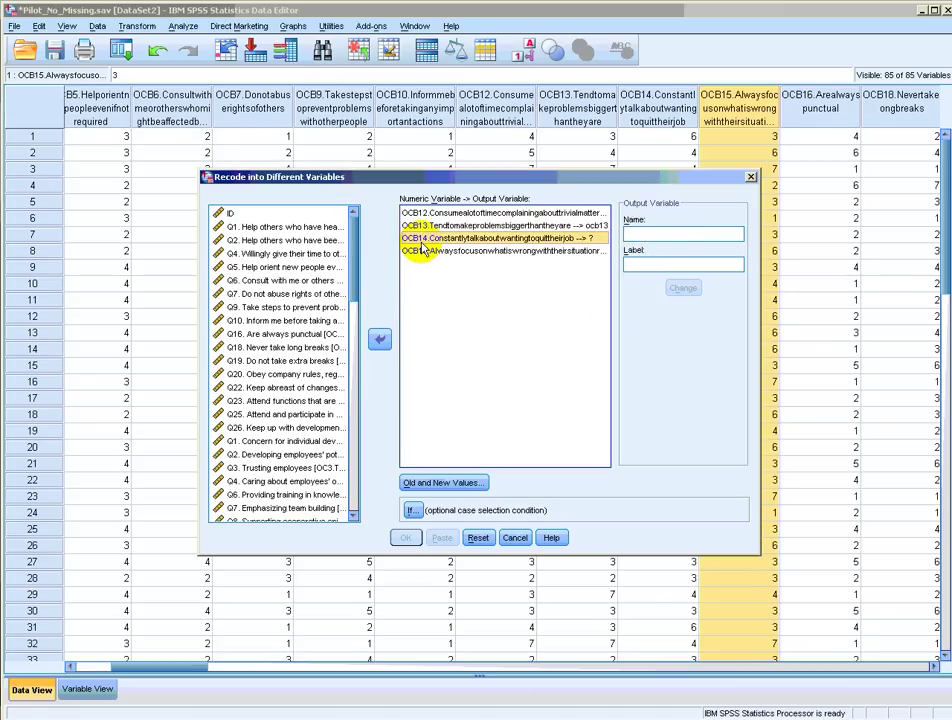
pyautogui.click(667, 236)
pyautogui.write('ocb14')
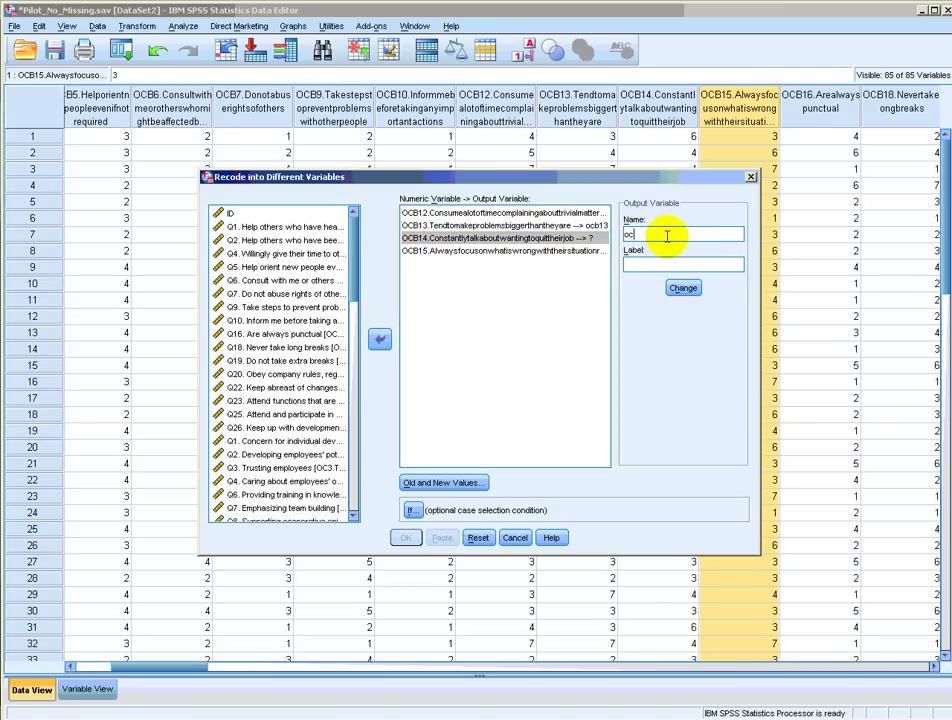
pyautogui.click(657, 265)
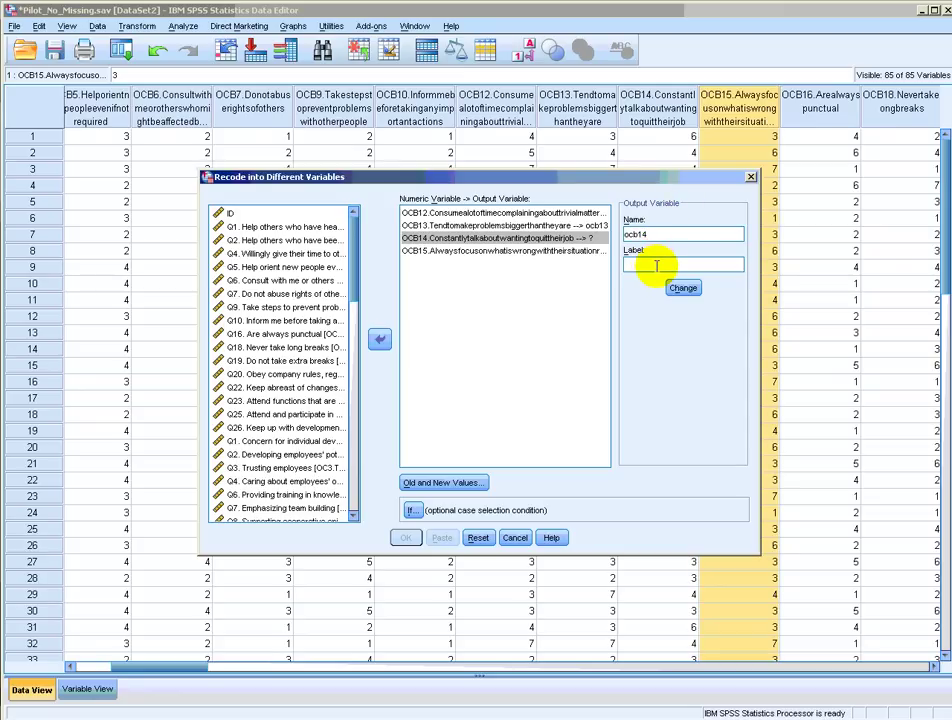
pyautogui.write('ocb14')
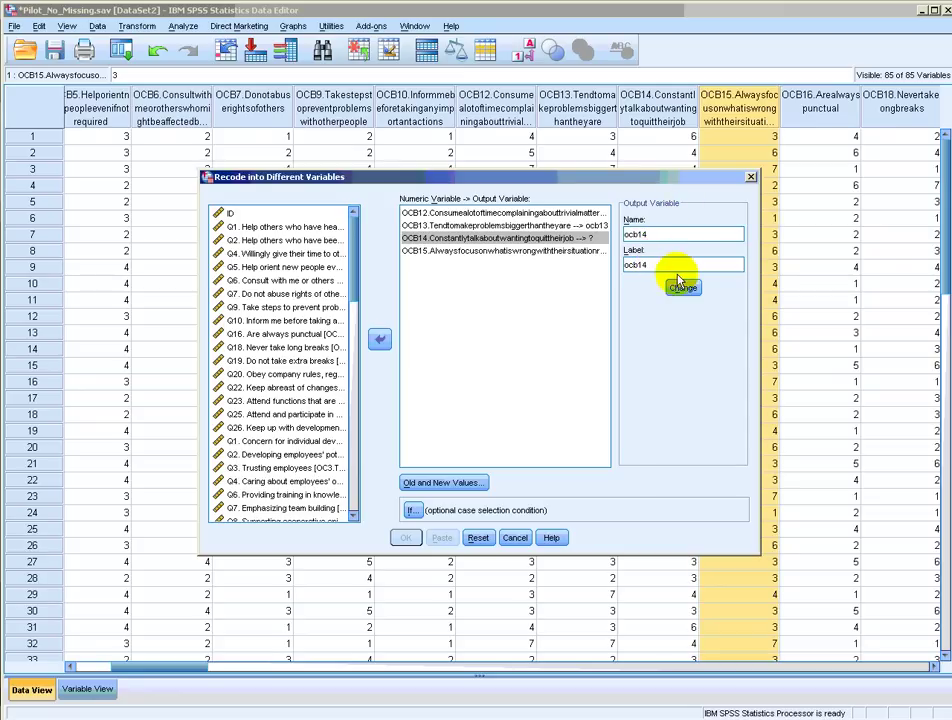
pyautogui.click(683, 288)
pyautogui.click(560, 251)
pyautogui.click(652, 233)
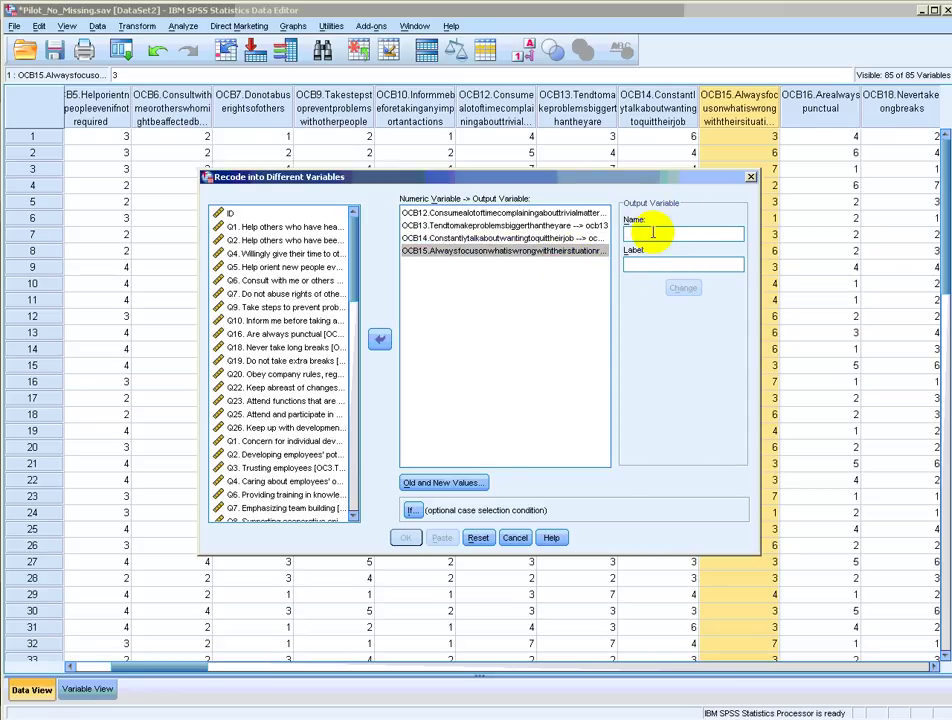
pyautogui.write('ocb')
pyautogui.press('BackSpace')
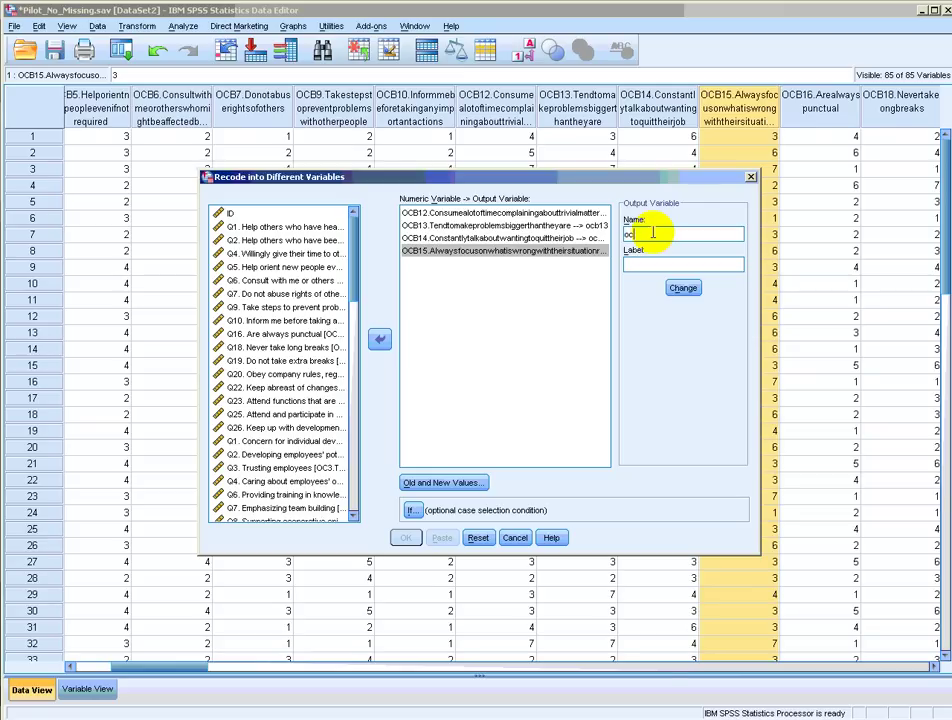
pyautogui.write('b15')
pyautogui.press('Tab')
pyautogui.write('ocb15')
pyautogui.click(684, 288)
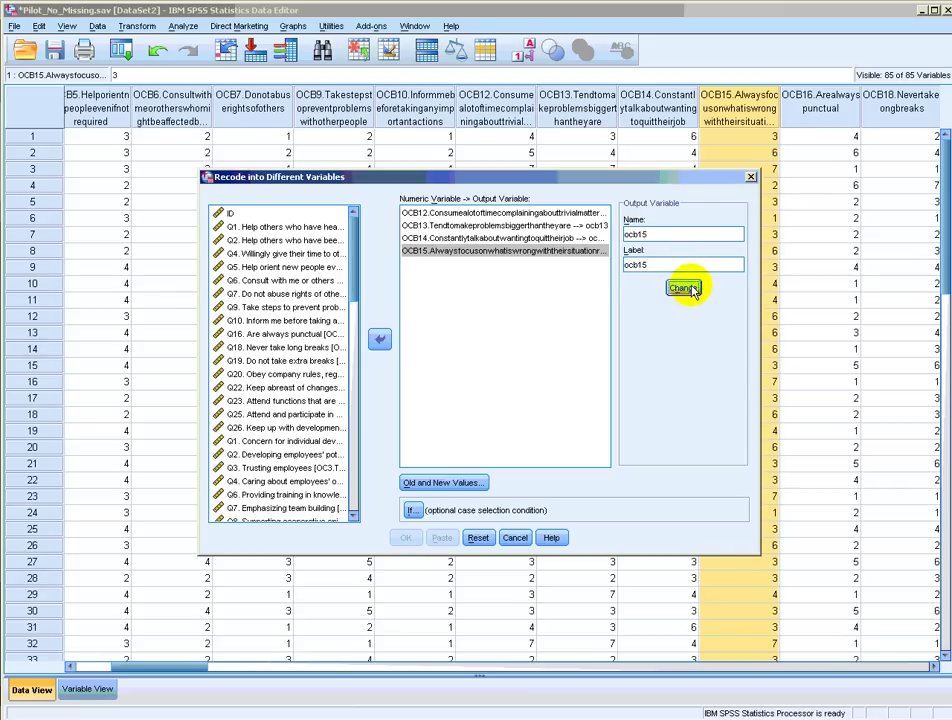
# Step: Check that OCB12 maps to the output variable ocb12
pyautogui.click(446, 213)
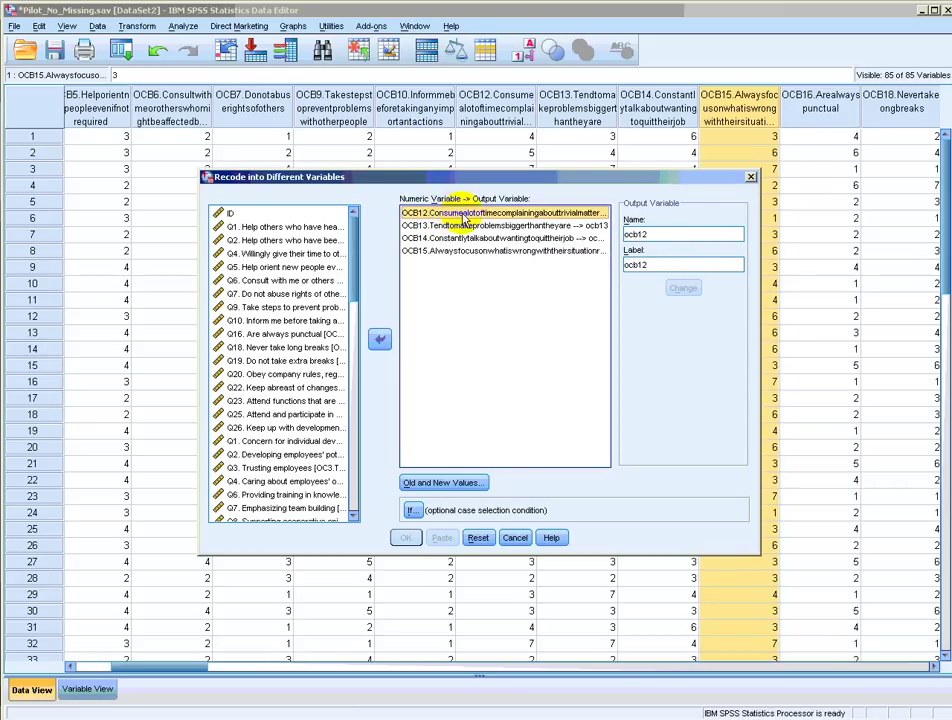
pyautogui.doubleClick(680, 234)
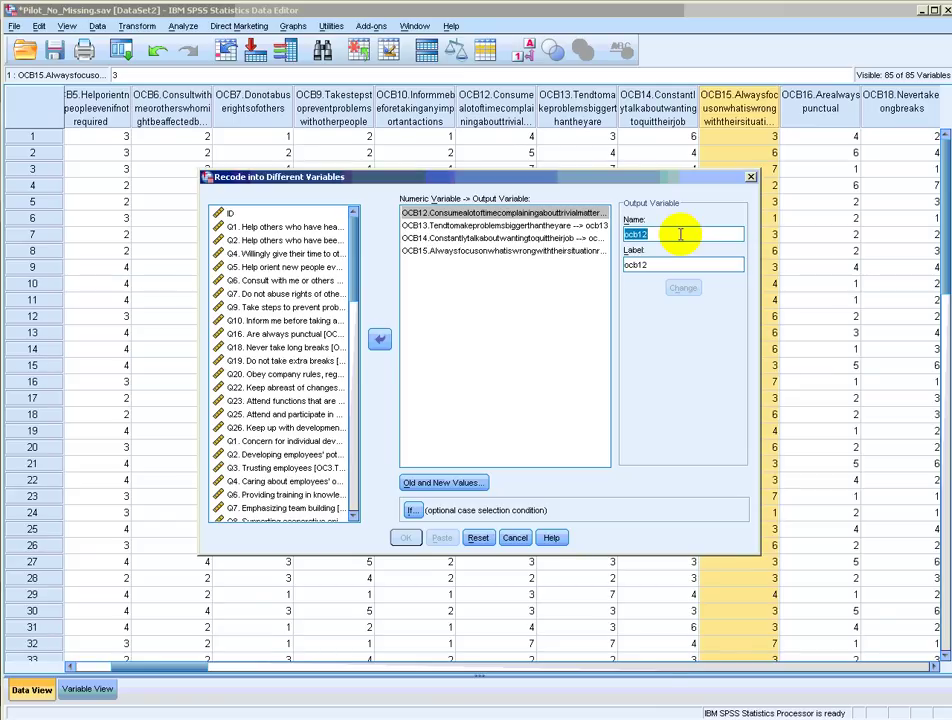
pyautogui.click(447, 214)
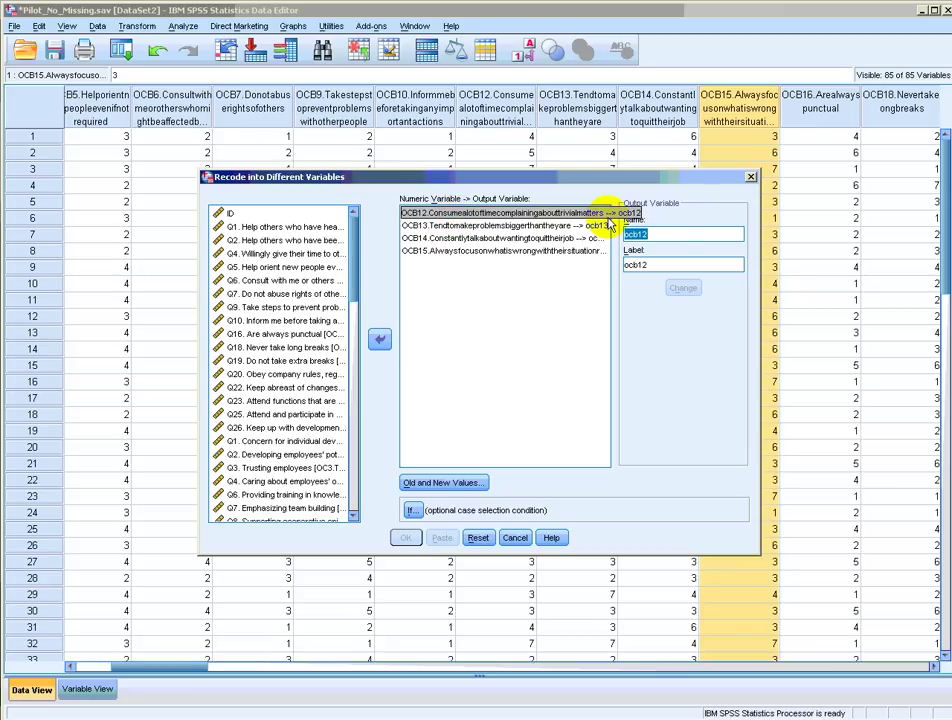
pyautogui.click(676, 232)
pyautogui.click(668, 232)
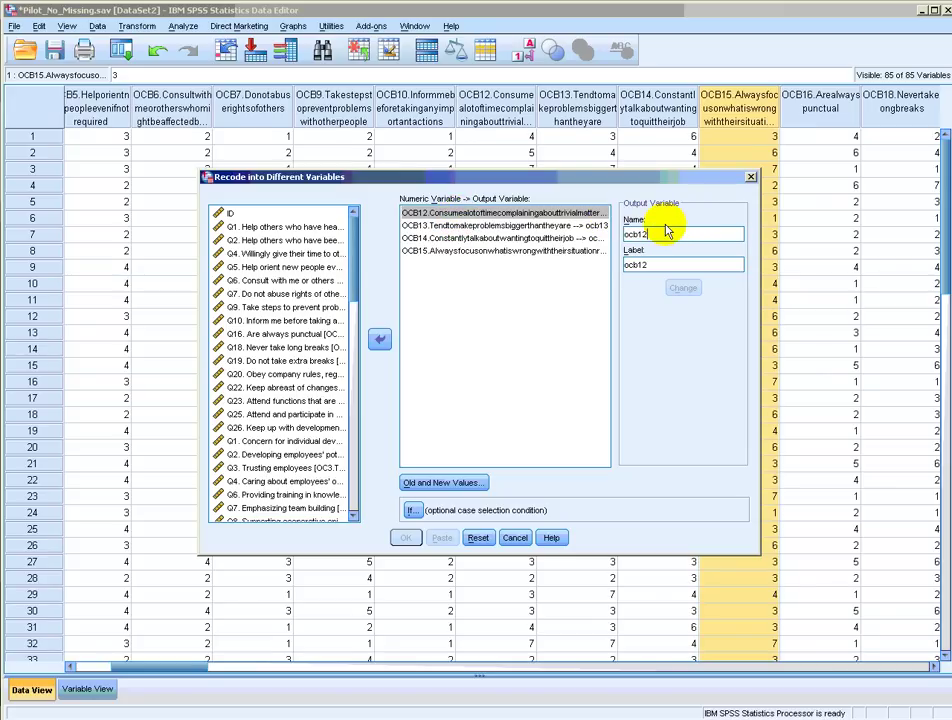
pyautogui.doubleClick(663, 233)
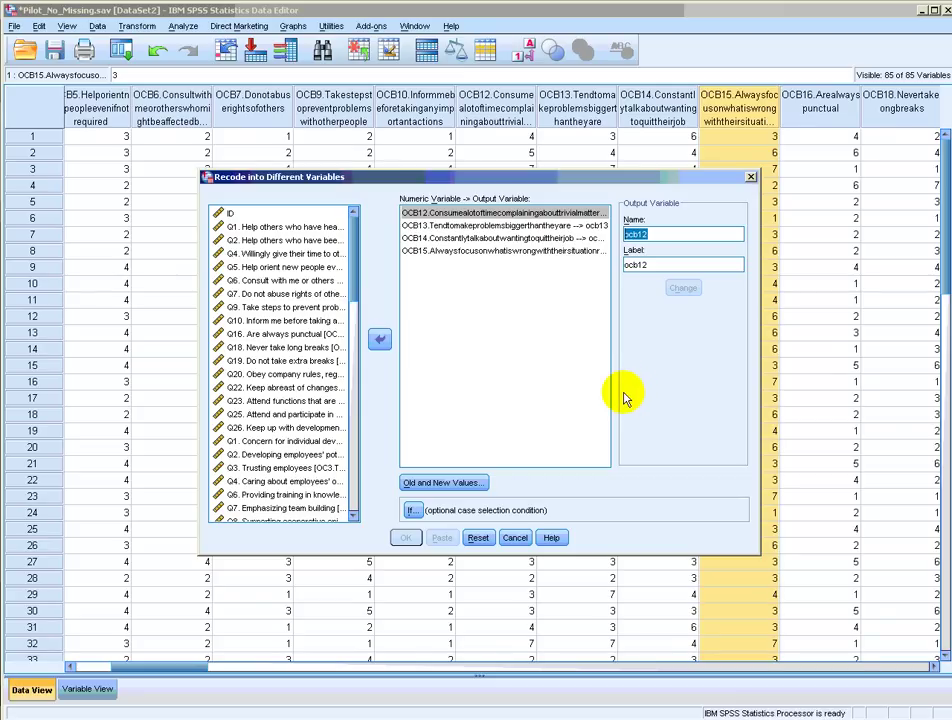
# Step: In Old and New Values, add the mappings 1→7, 2→6 and 3→5
pyautogui.click(470, 483)
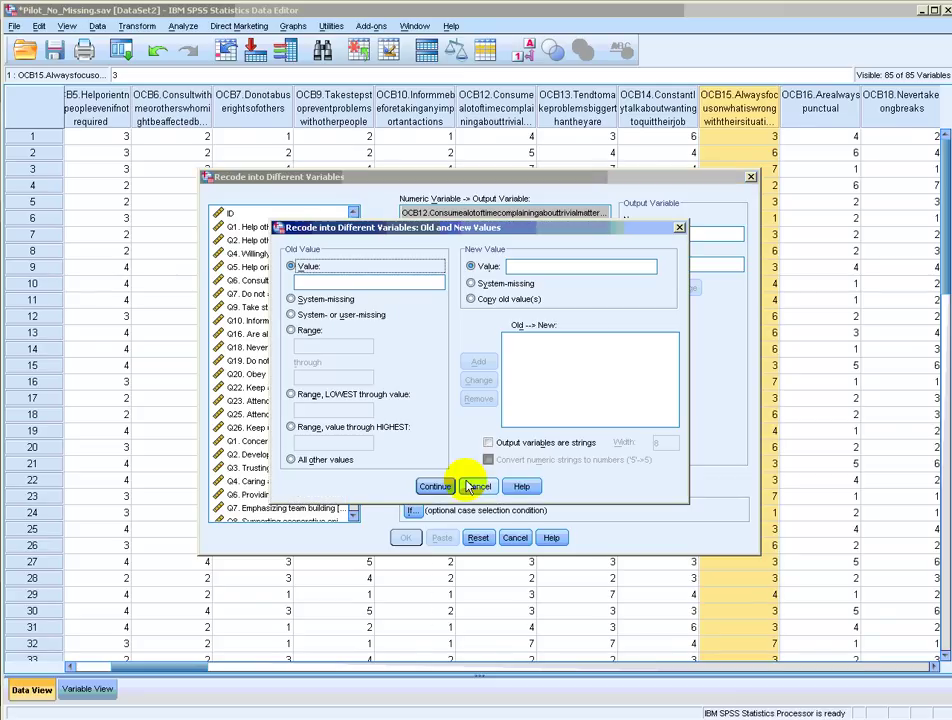
pyautogui.click(382, 283)
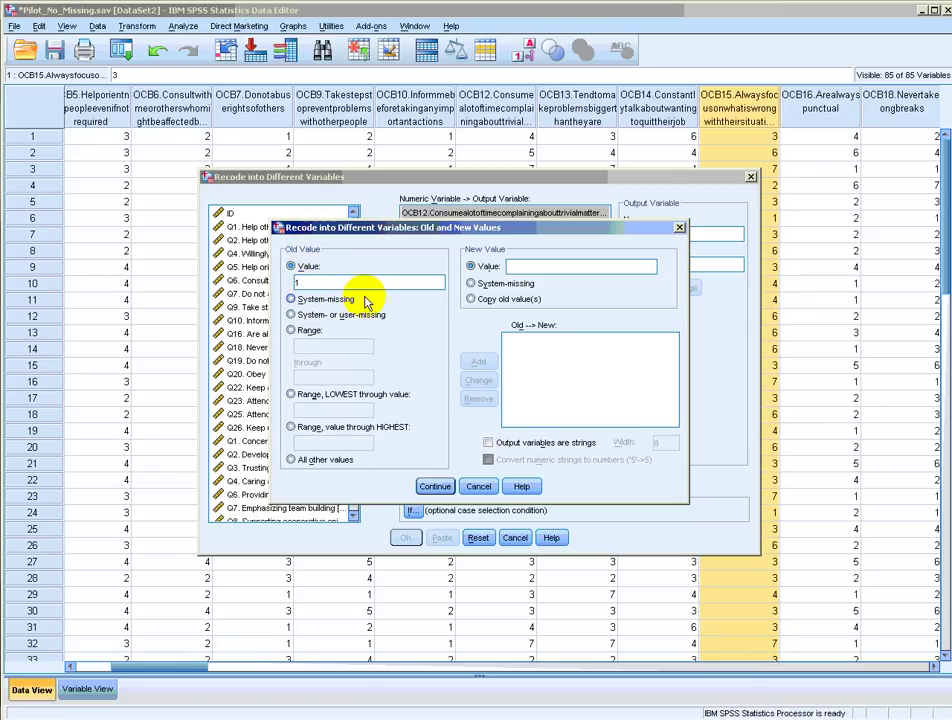
pyautogui.click(508, 266)
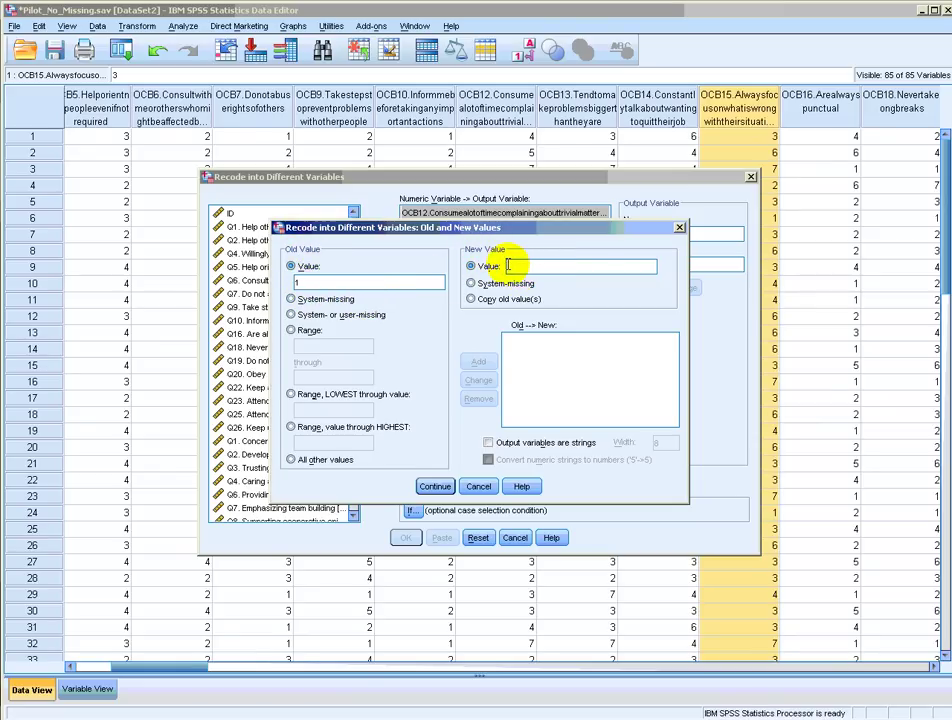
pyautogui.write('7')
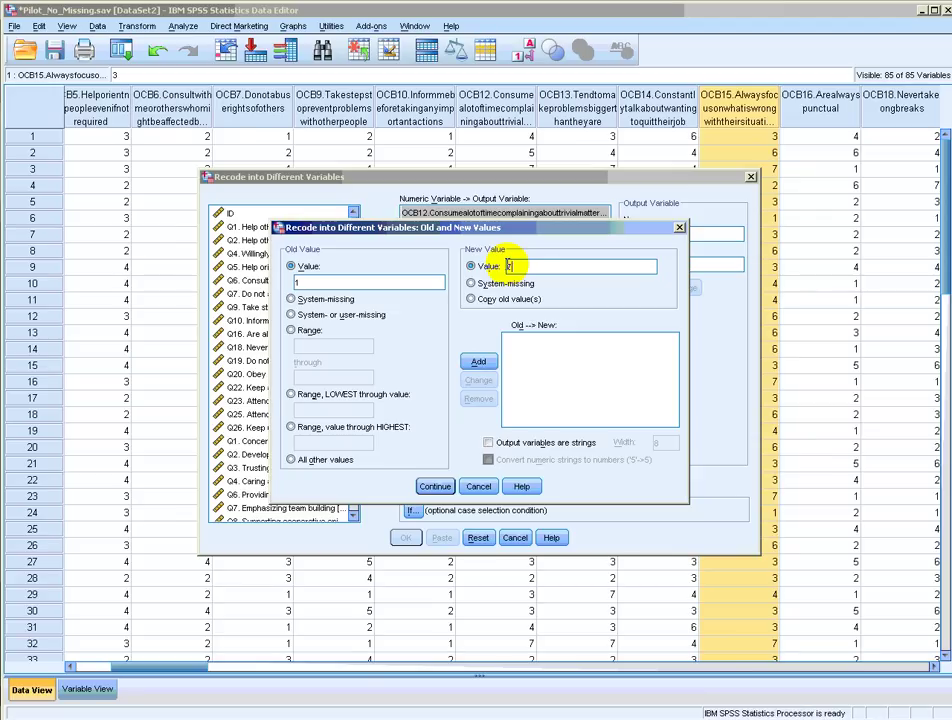
pyautogui.click(479, 362)
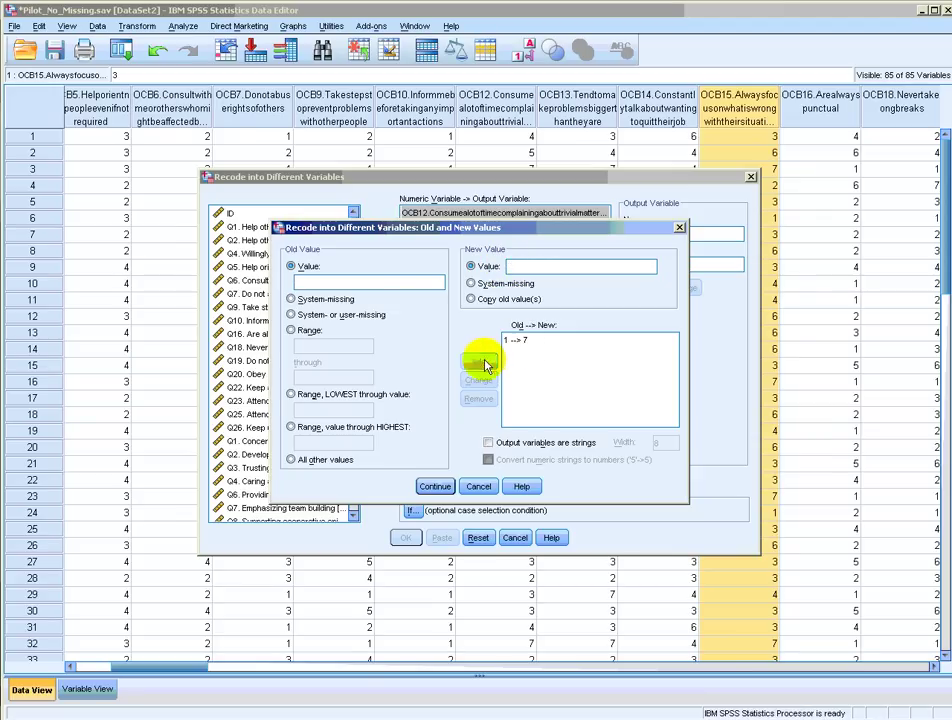
pyautogui.click(360, 281)
pyautogui.write('2')
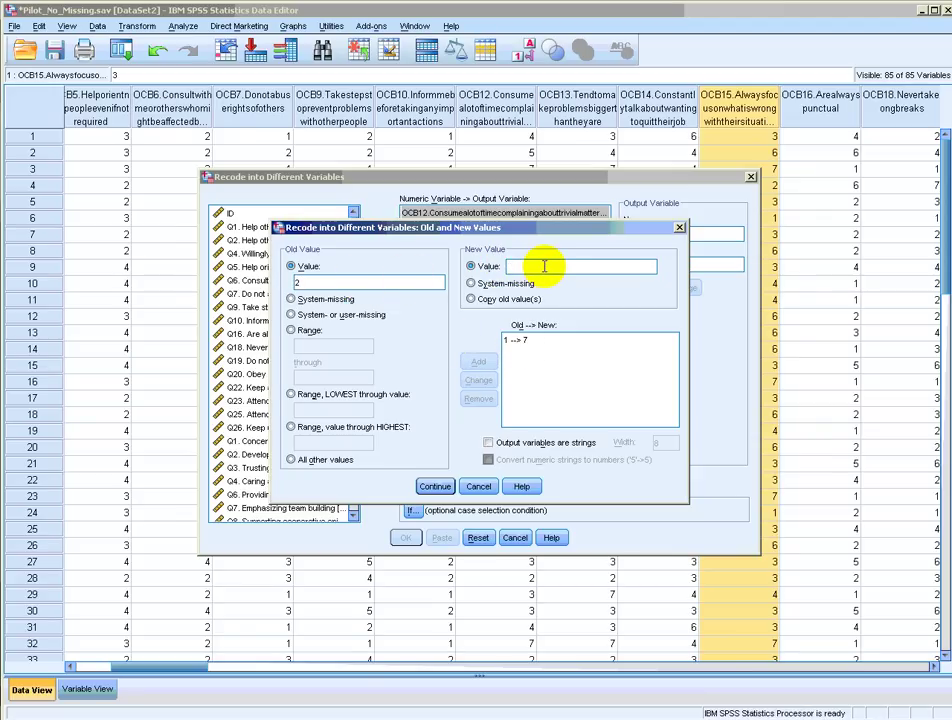
pyautogui.click(544, 266)
pyautogui.write('6')
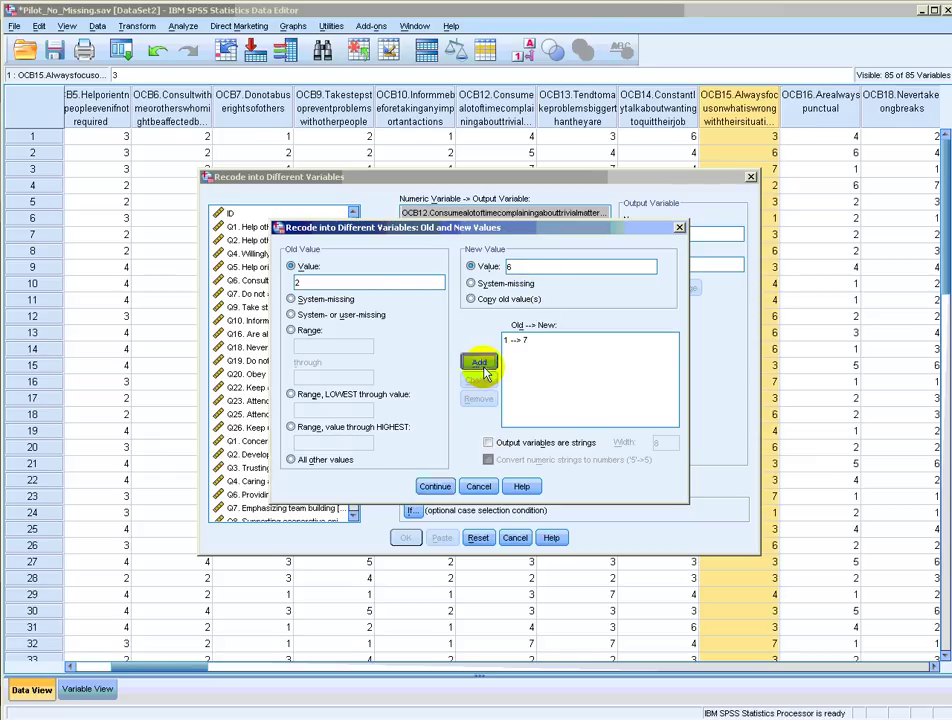
pyautogui.click(478, 361)
pyautogui.click(373, 280)
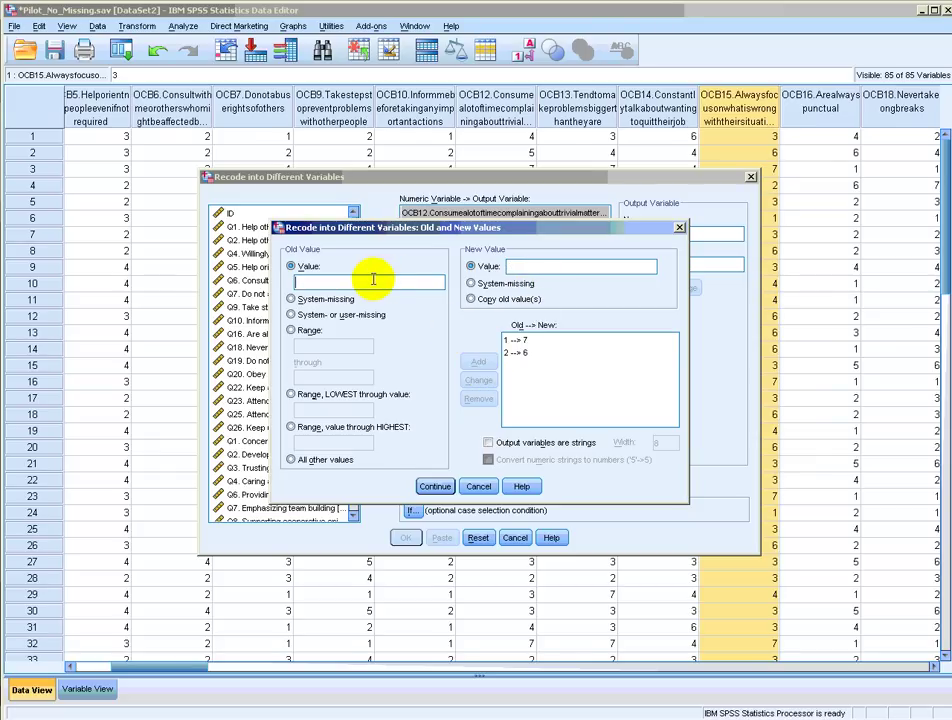
pyautogui.write('3')
pyautogui.click(552, 266)
pyautogui.write('5')
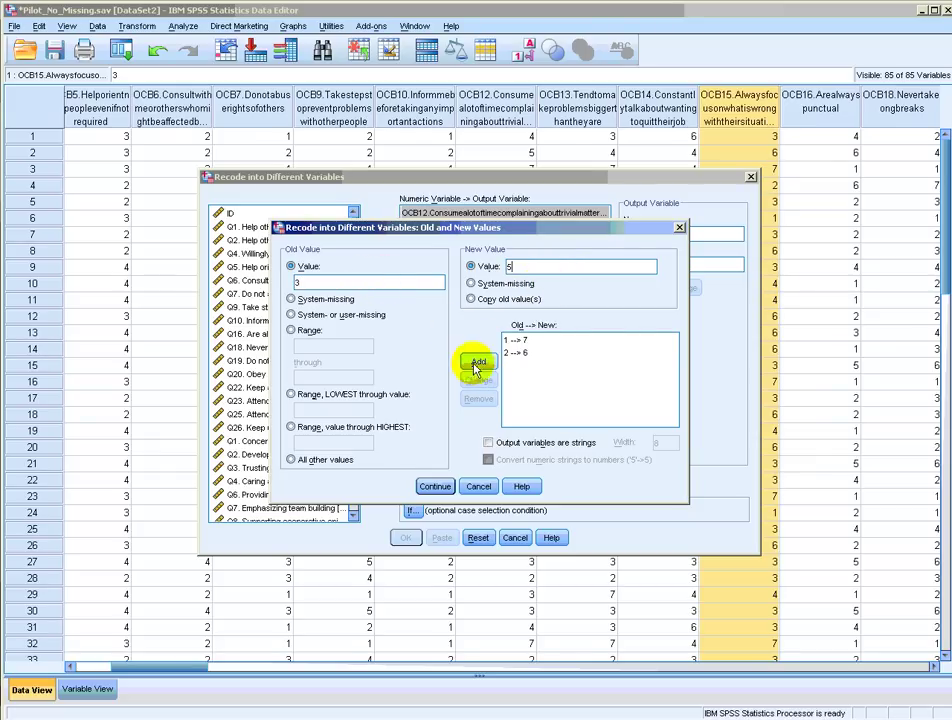
pyautogui.click(476, 364)
# Step: Add the mappings 4→4, 5→3 and 6→2, then enter old value 7
pyautogui.click(403, 282)
pyautogui.write('4')
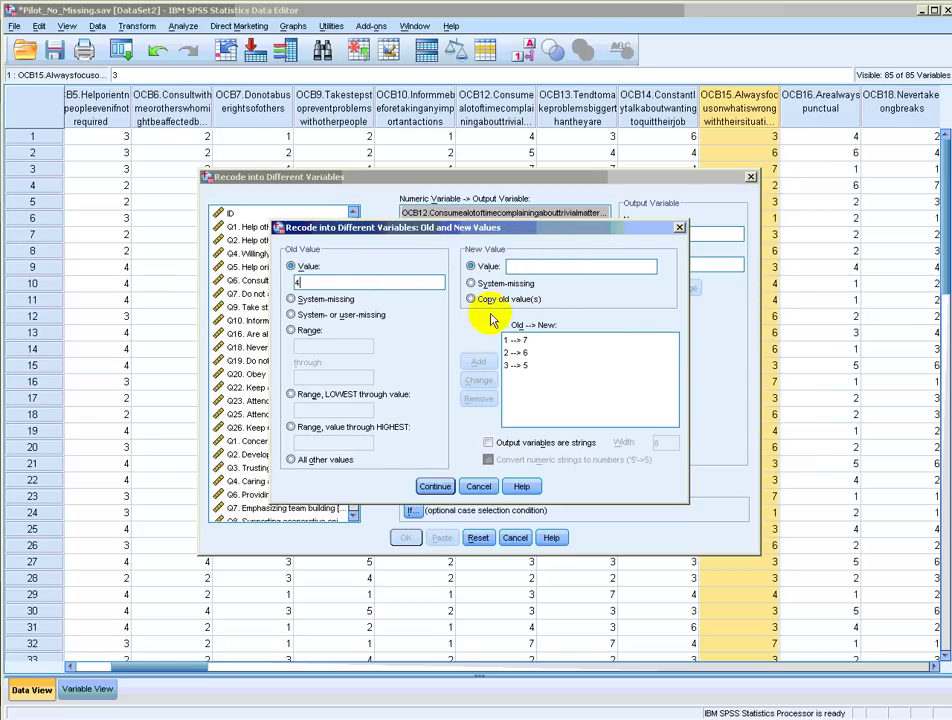
pyautogui.click(544, 266)
pyautogui.write('4')
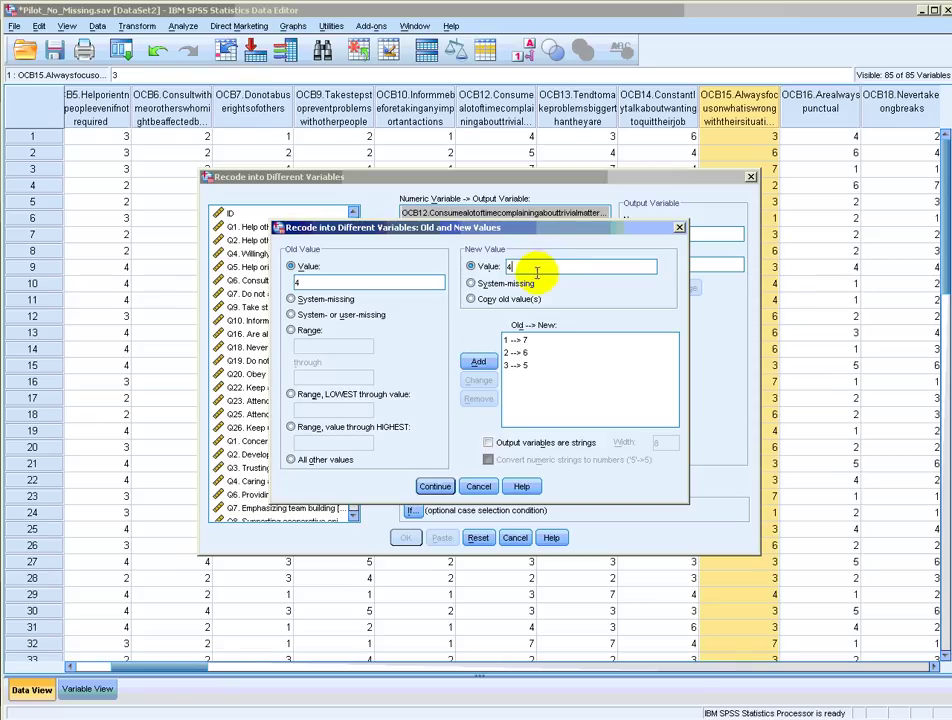
pyautogui.click(478, 361)
pyautogui.click(352, 280)
pyautogui.write('5')
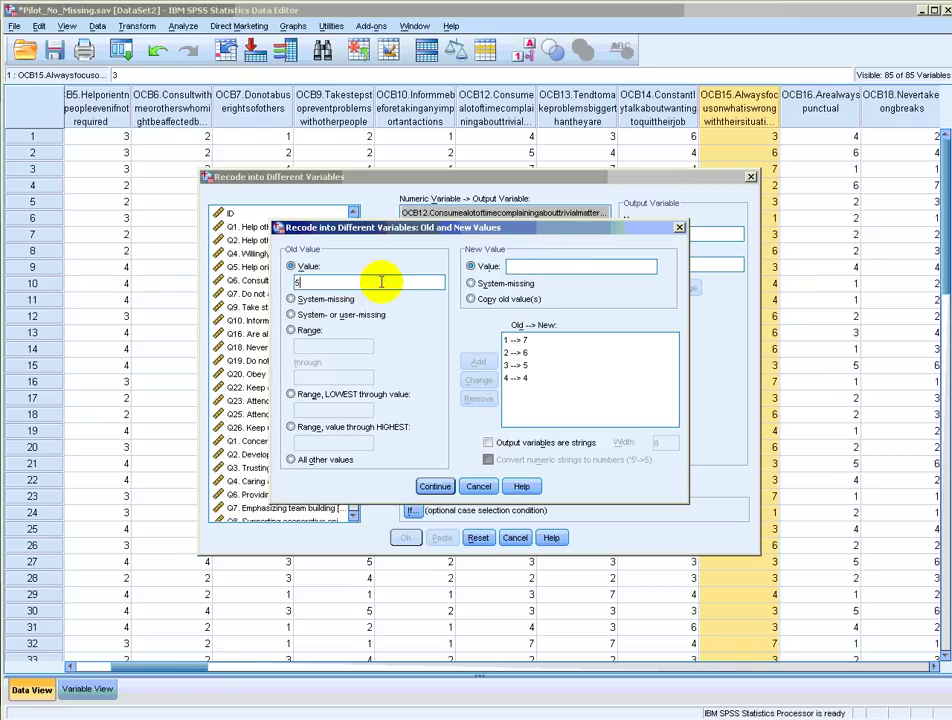
pyautogui.click(533, 266)
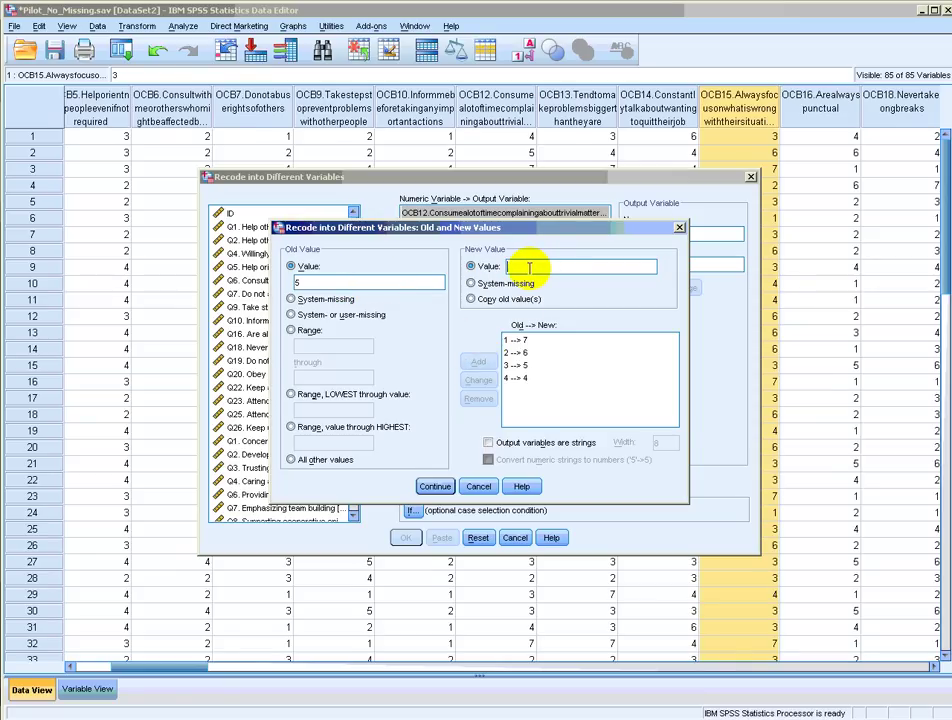
pyautogui.write('3')
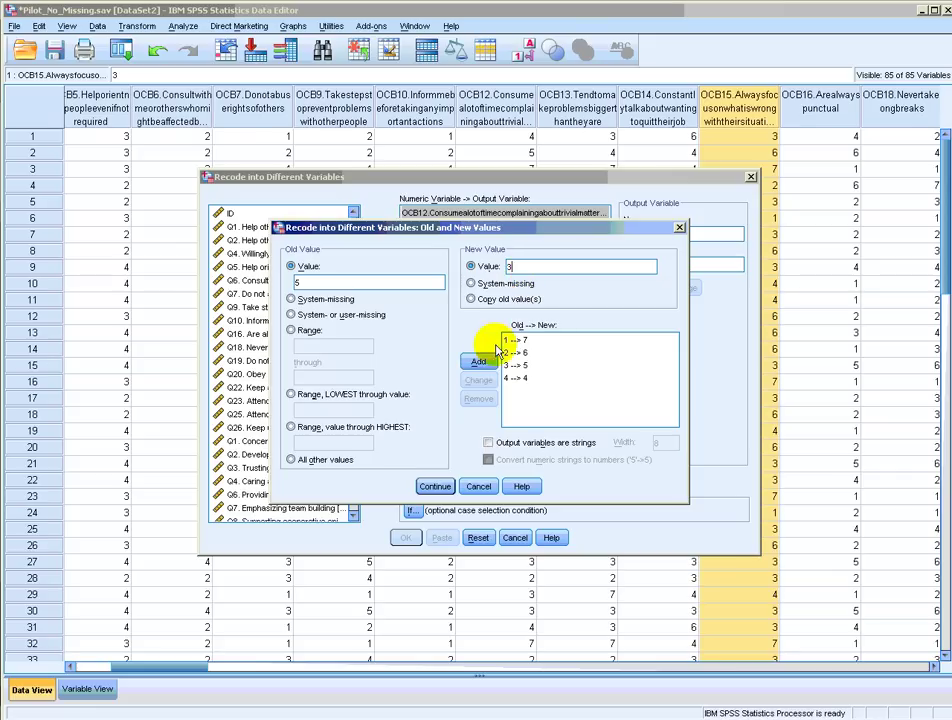
pyautogui.click(478, 361)
pyautogui.click(405, 282)
pyautogui.write('6')
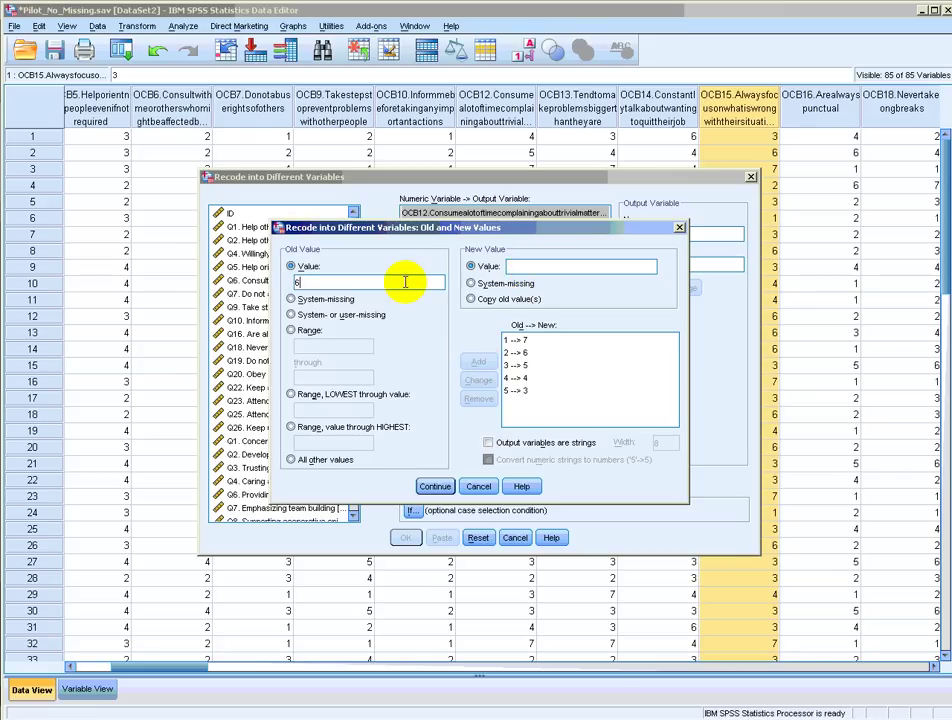
pyautogui.click(522, 266)
pyautogui.write('2')
pyautogui.click(478, 361)
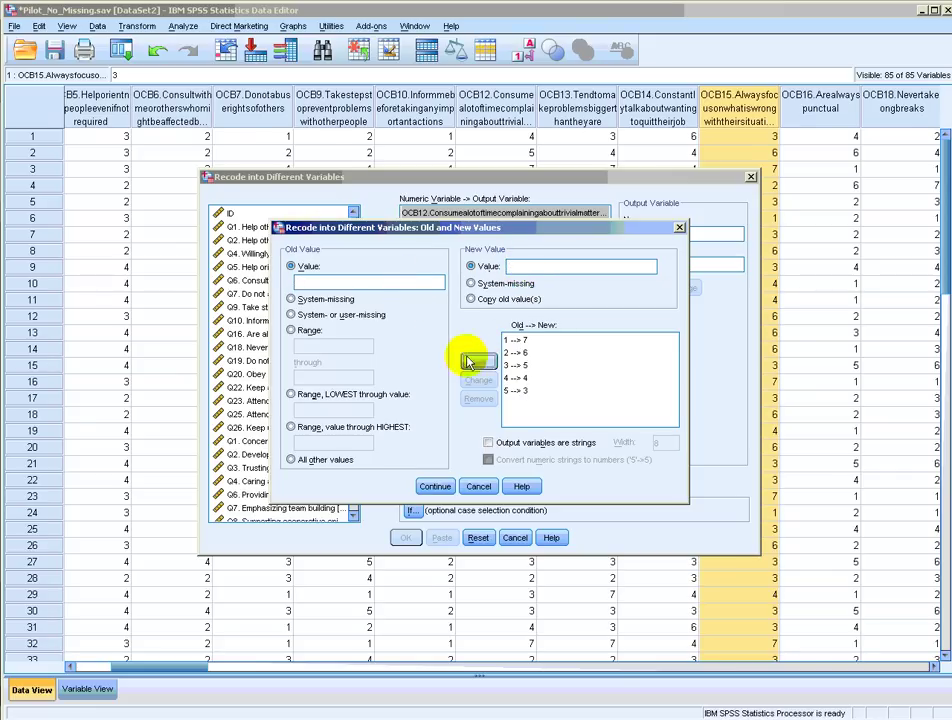
pyautogui.click(394, 282)
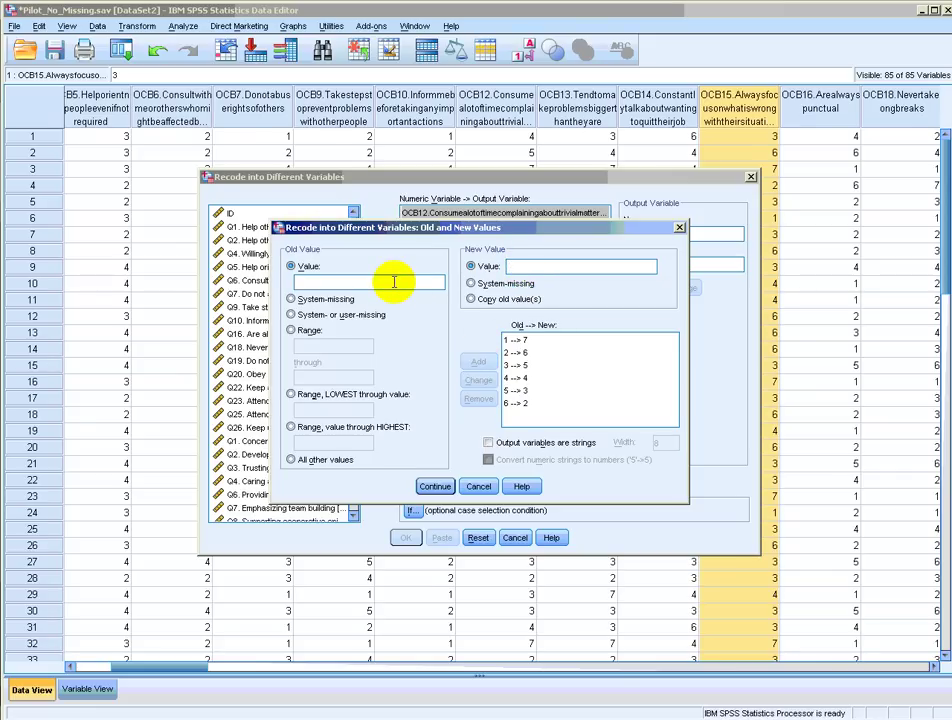
pyautogui.write('7')
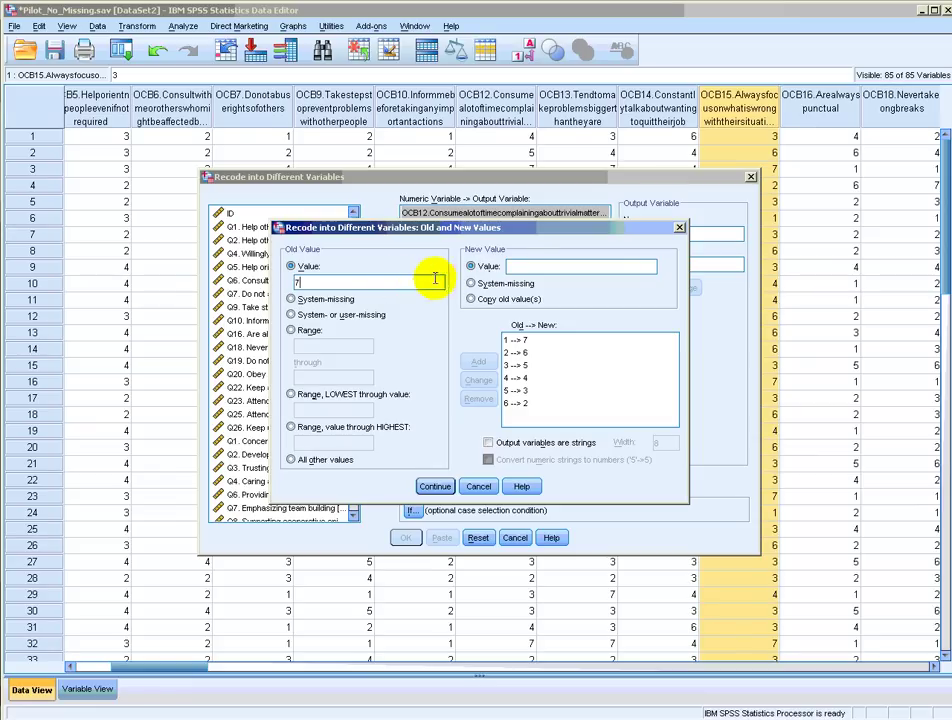
pyautogui.click(522, 266)
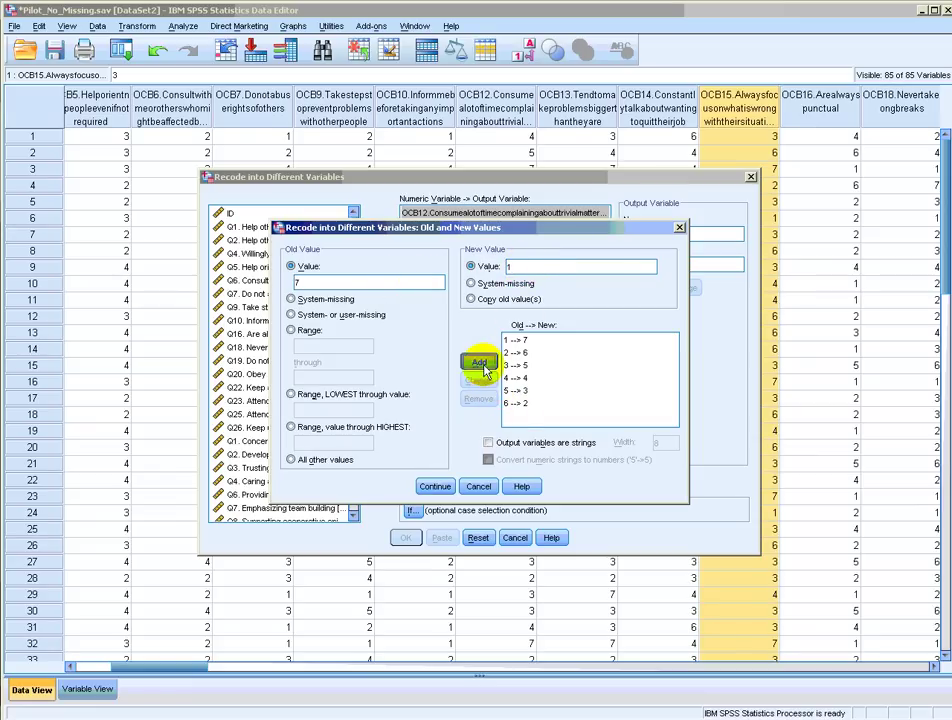
# Step: Add the final 7→1 mapping, review the list, and confirm the value mappings
pyautogui.click(480, 364)
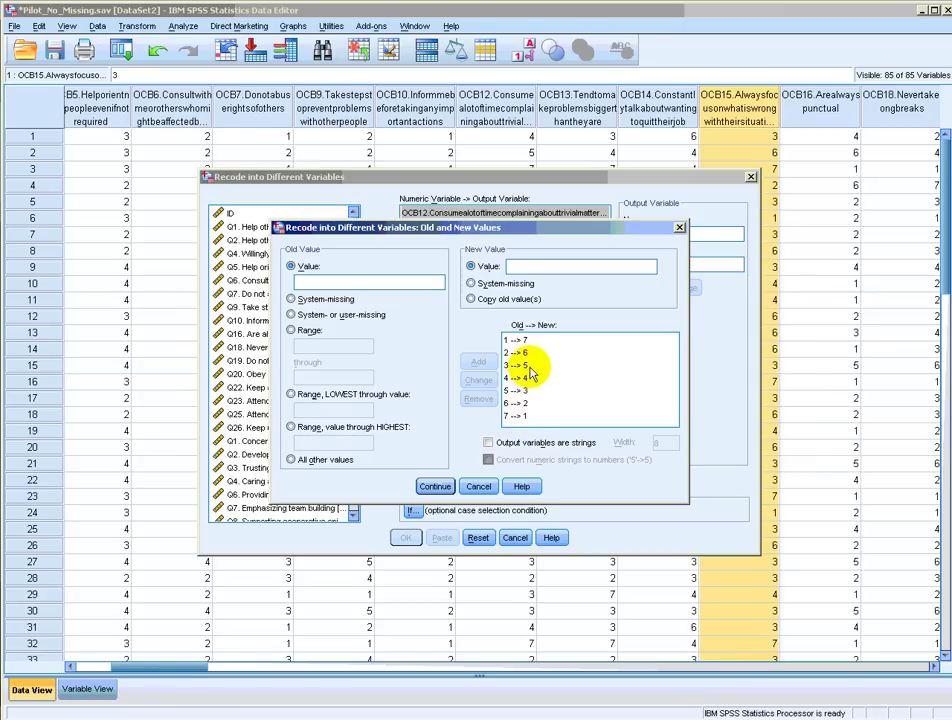
pyautogui.click(532, 343)
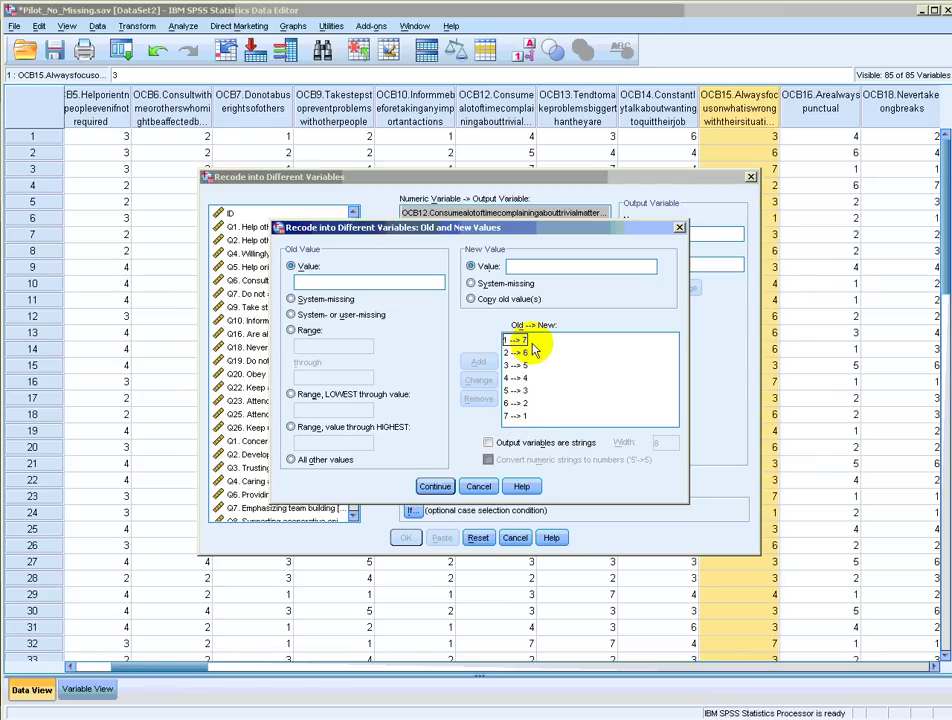
pyautogui.click(432, 486)
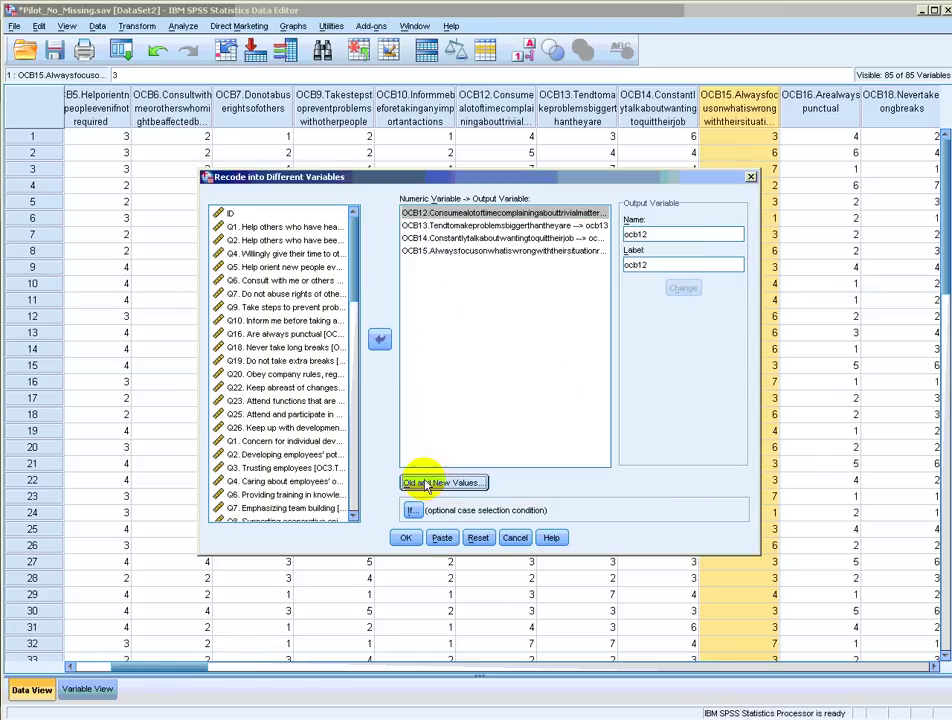
# Step: Run the recode and scroll right to inspect the new ocb12–ocb15 columns
pyautogui.click(409, 541)
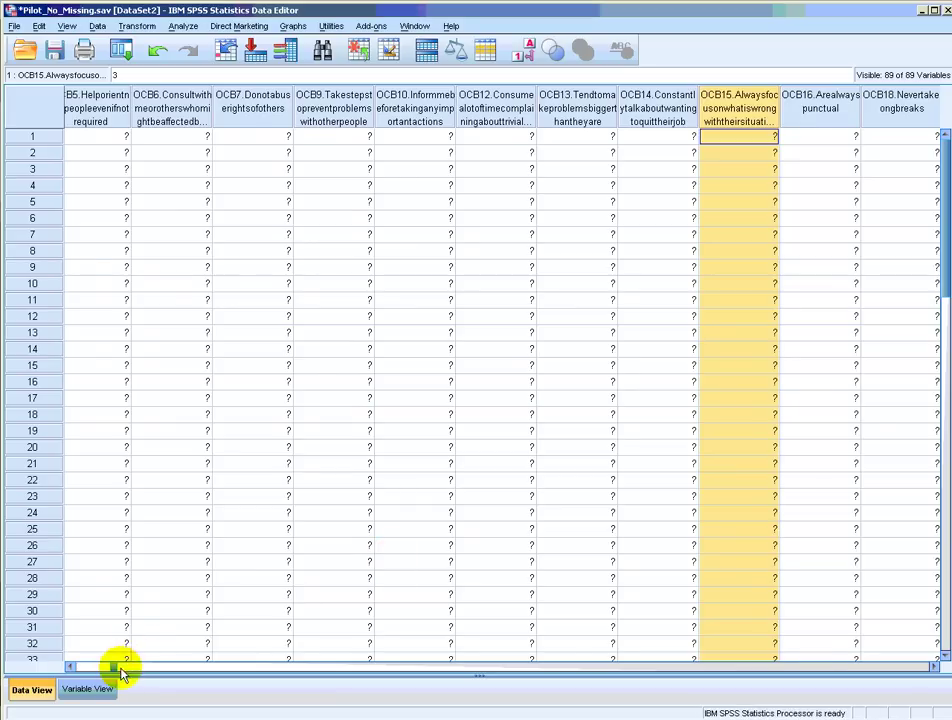
pyautogui.moveTo(113, 662); pyautogui.dragTo(223, 665)
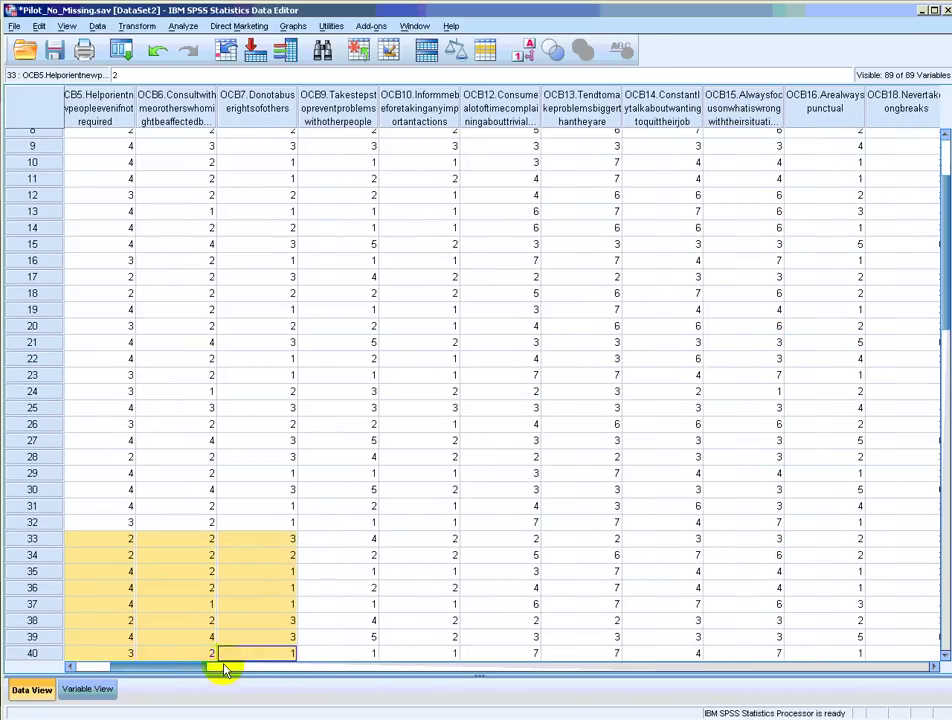
pyautogui.click(590, 667)
pyautogui.moveTo(590, 667); pyautogui.dragTo(843, 673)
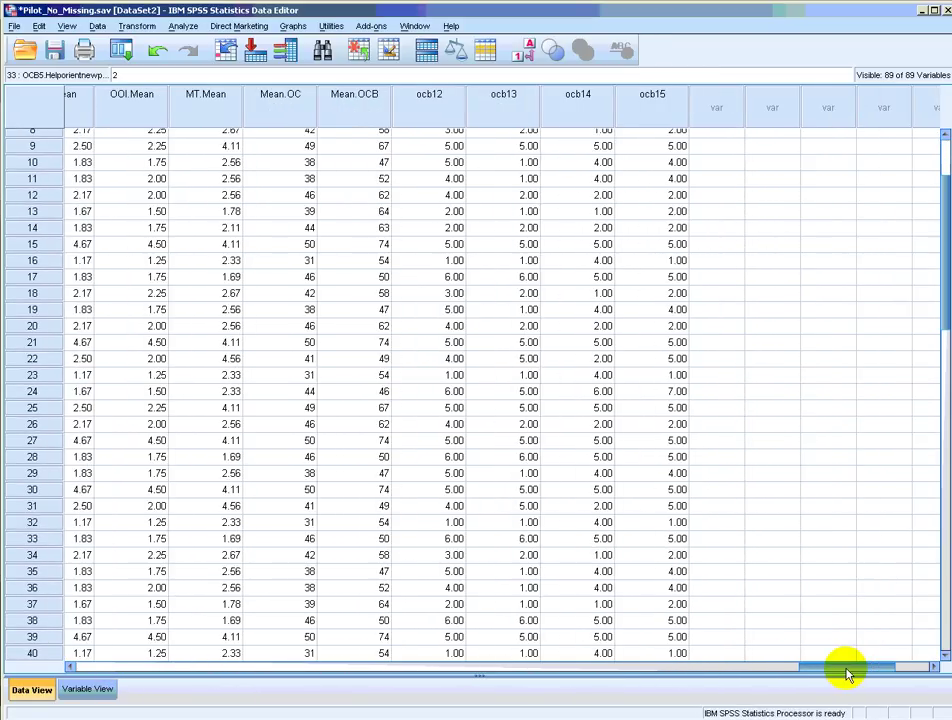
pyautogui.moveTo(423, 117); pyautogui.dragTo(648, 118)
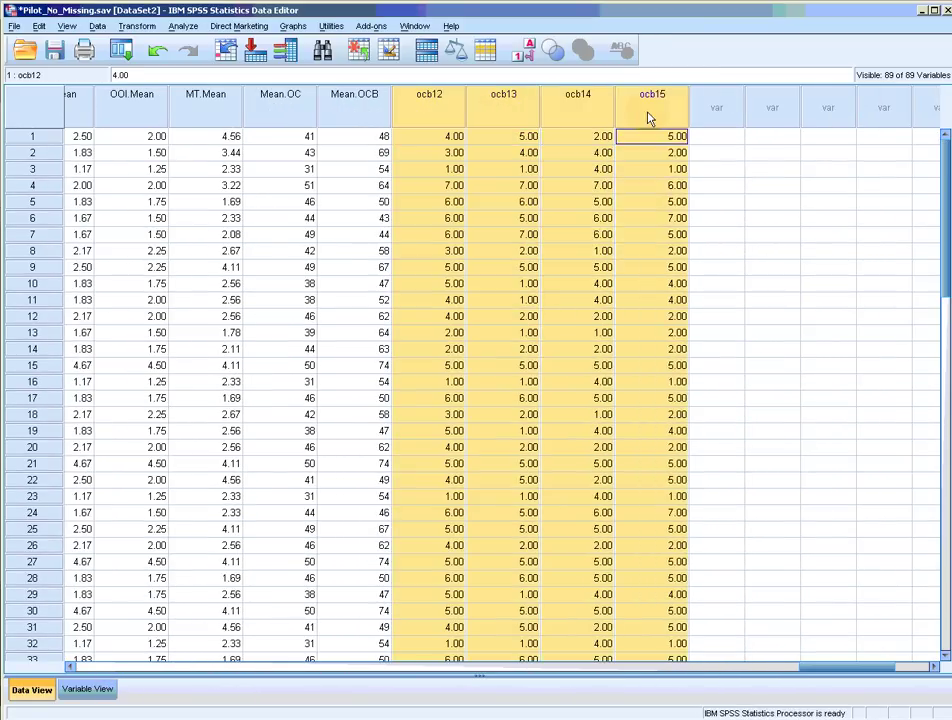
pyautogui.click(620, 202)
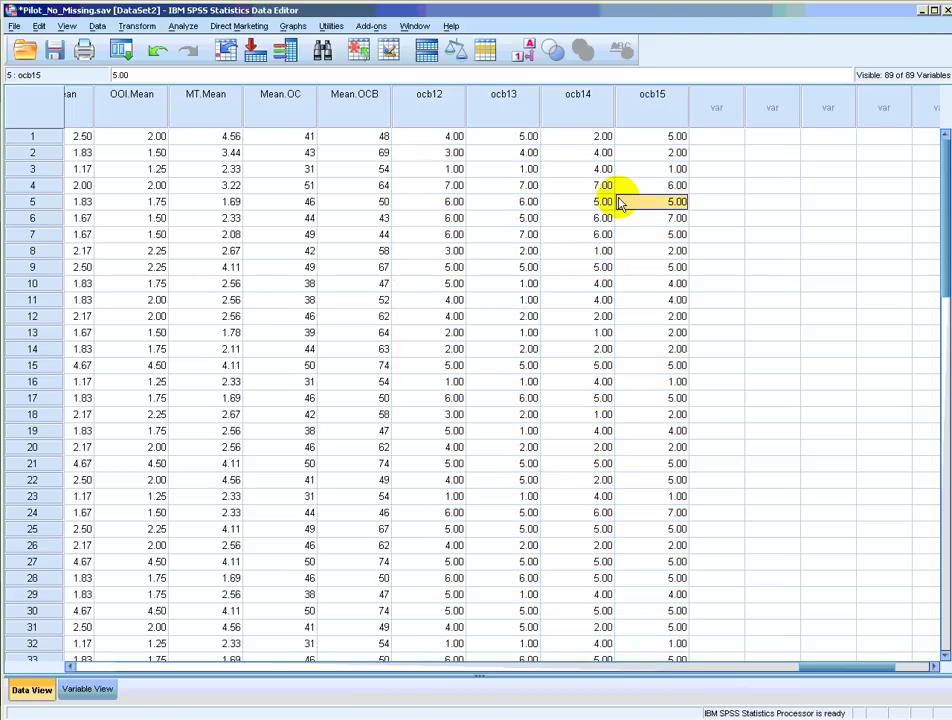